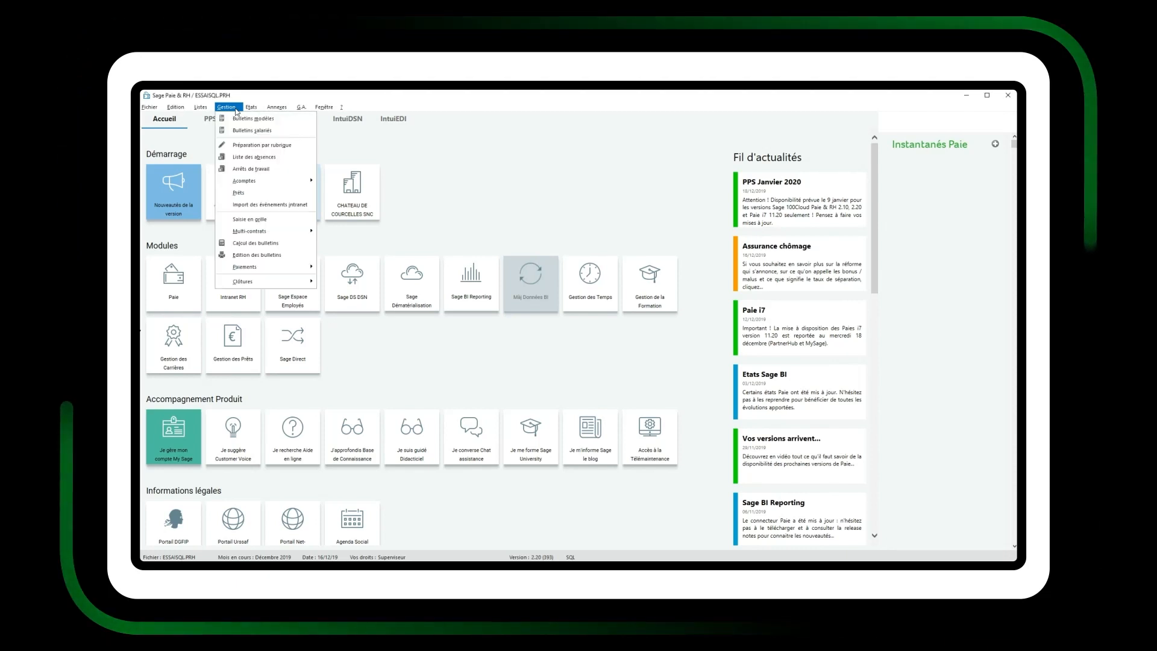
- Open the sixth listed employee's payslip from the employee payslips and display its Rubriques
click(246, 130)
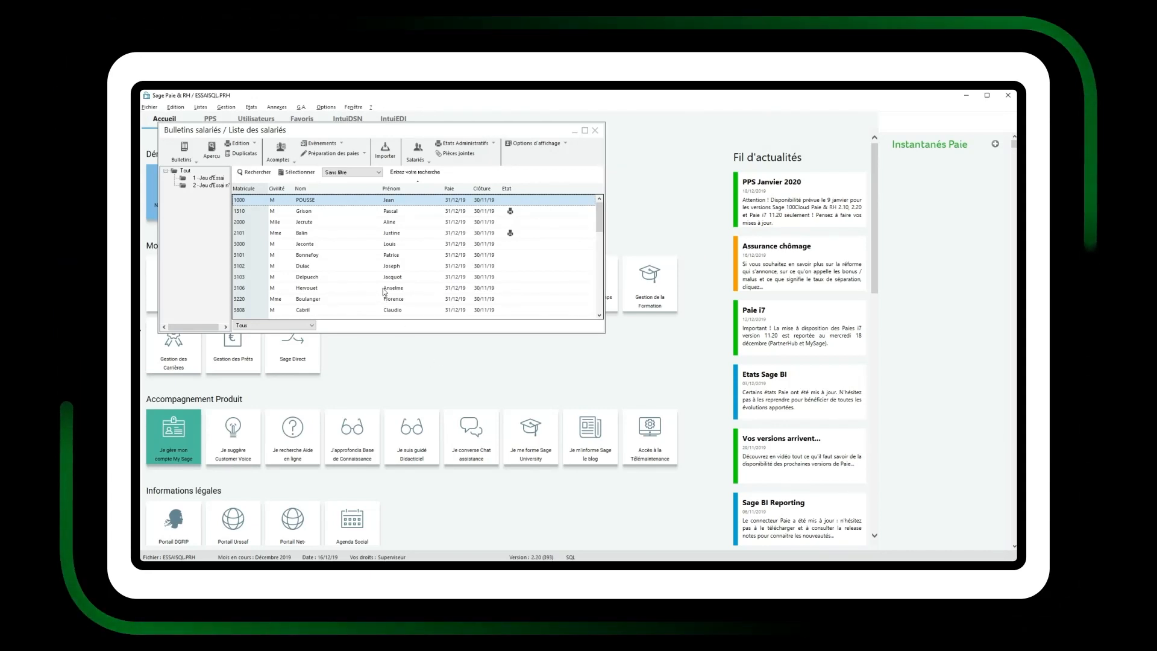
click(320, 256)
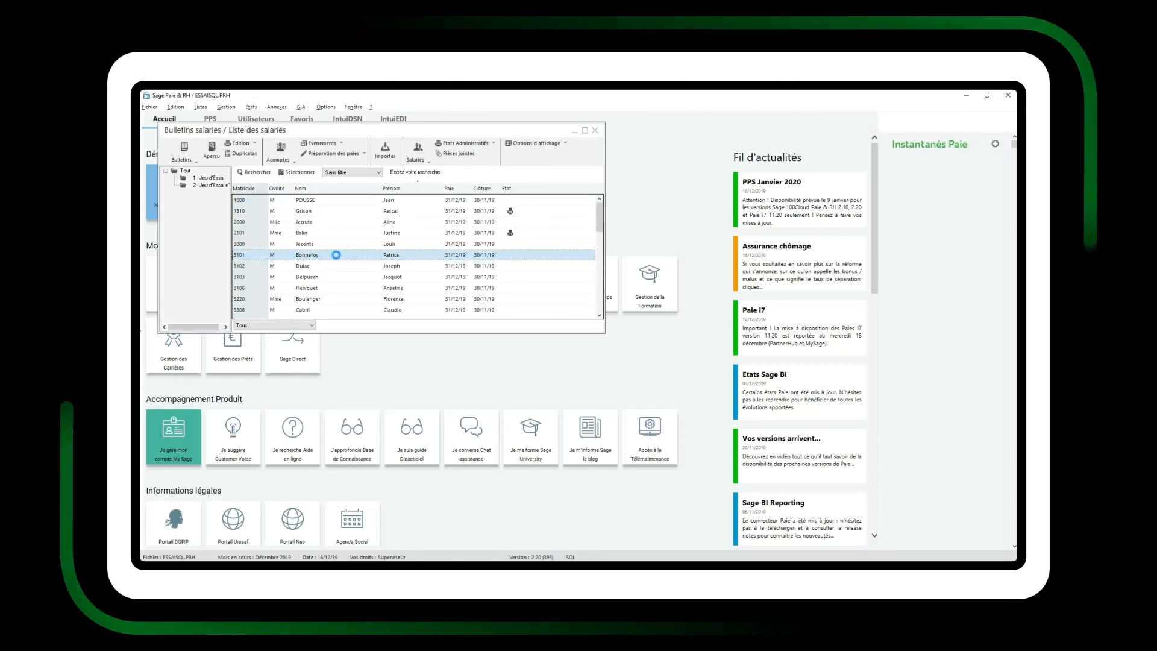
double_click(337, 255)
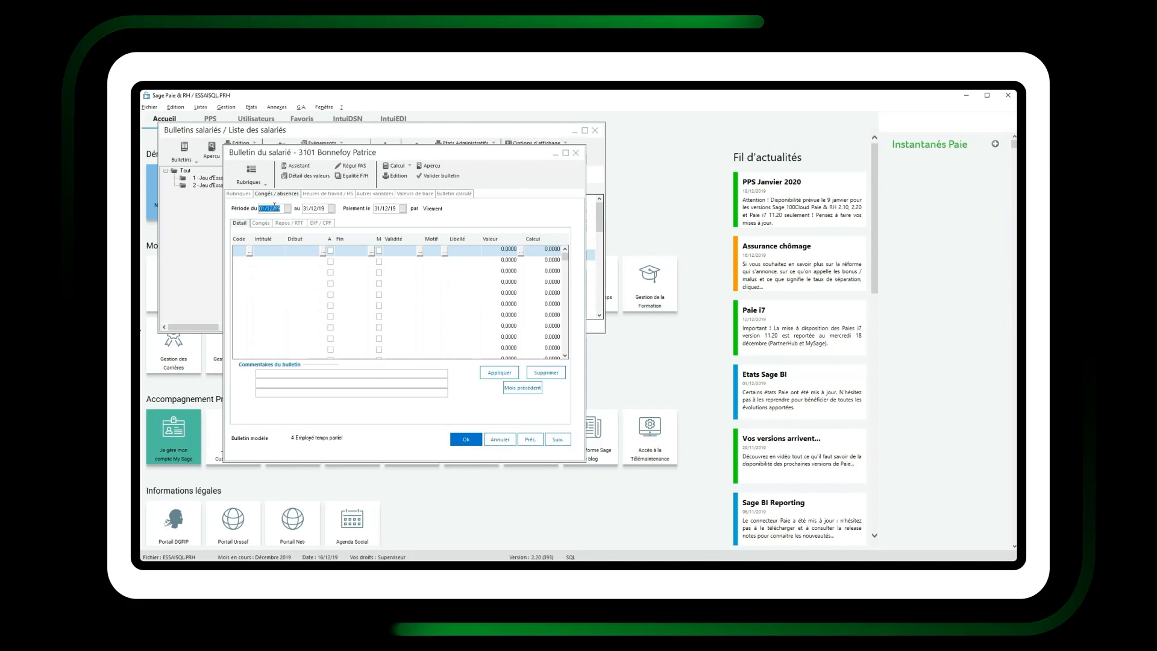
click(248, 196)
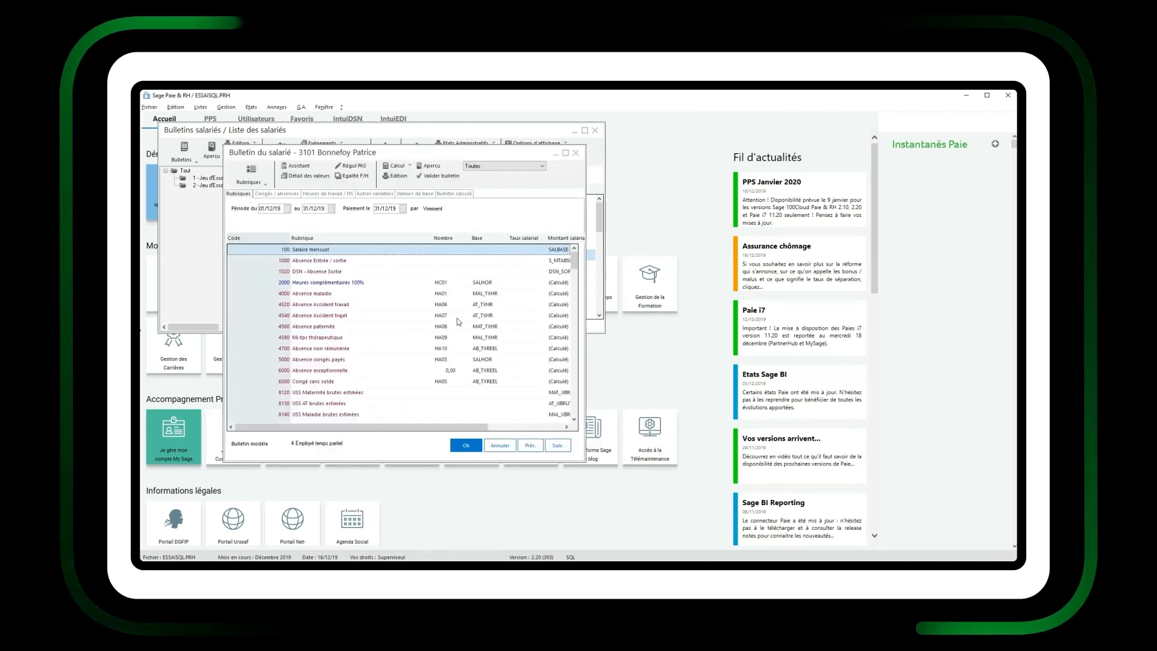
- Open the regularisation settings for rubrique 50000 Prévoyances employés TA in the payslip
scroll(367, 326, down, 8)
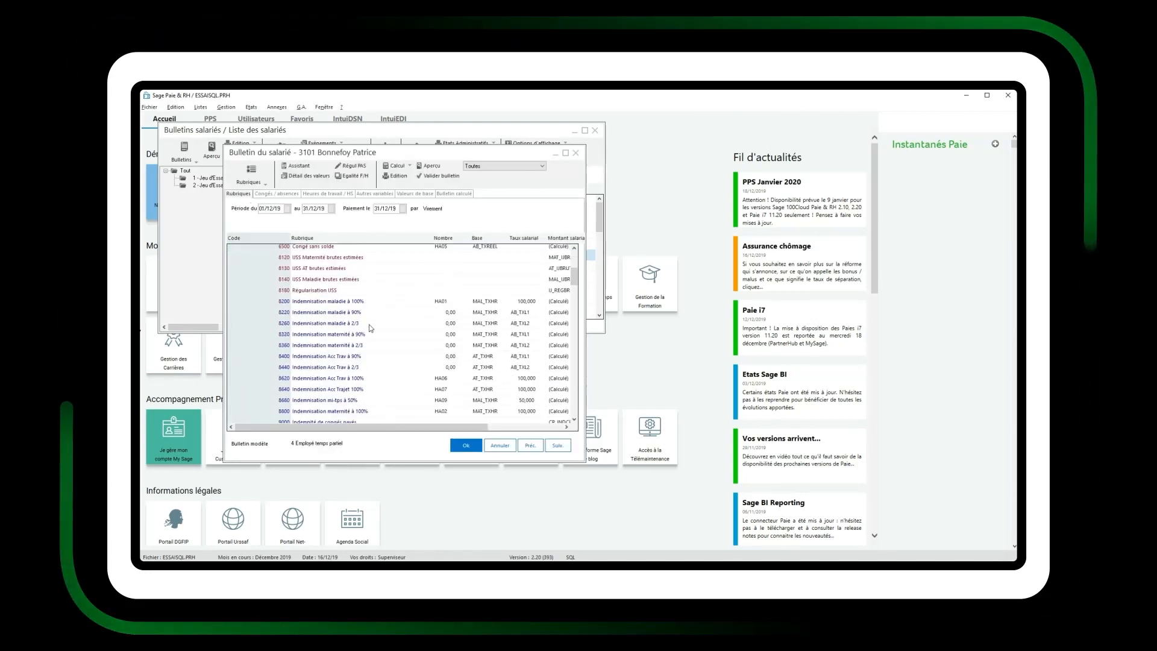
scroll(370, 326, down, 8)
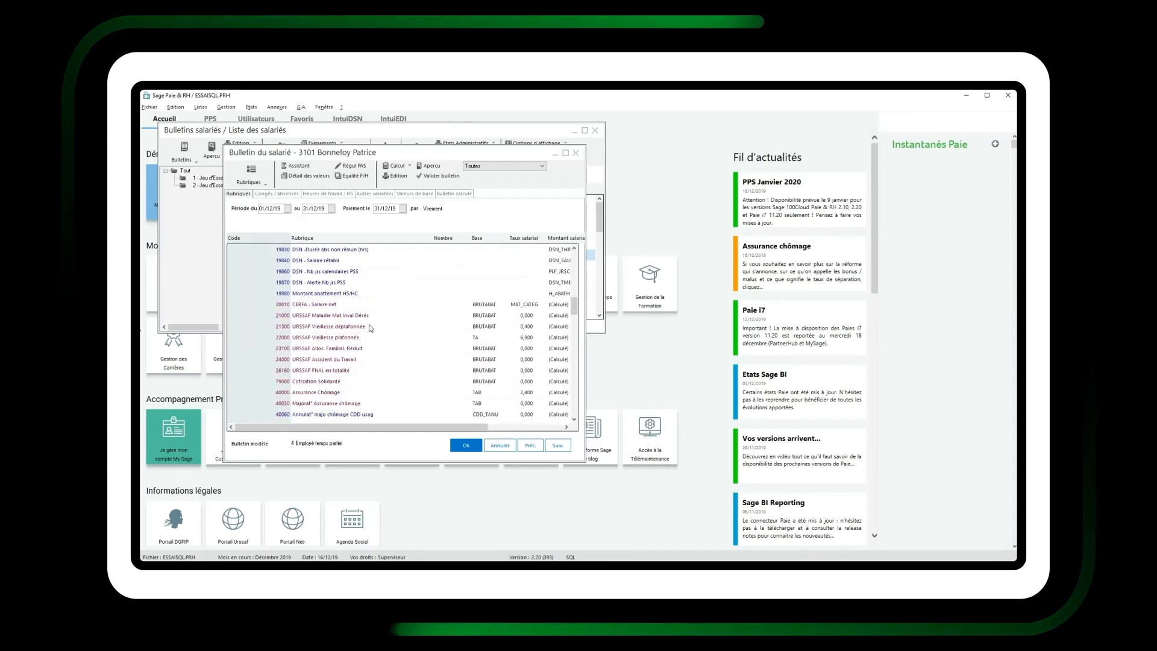
scroll(369, 328, down, 3)
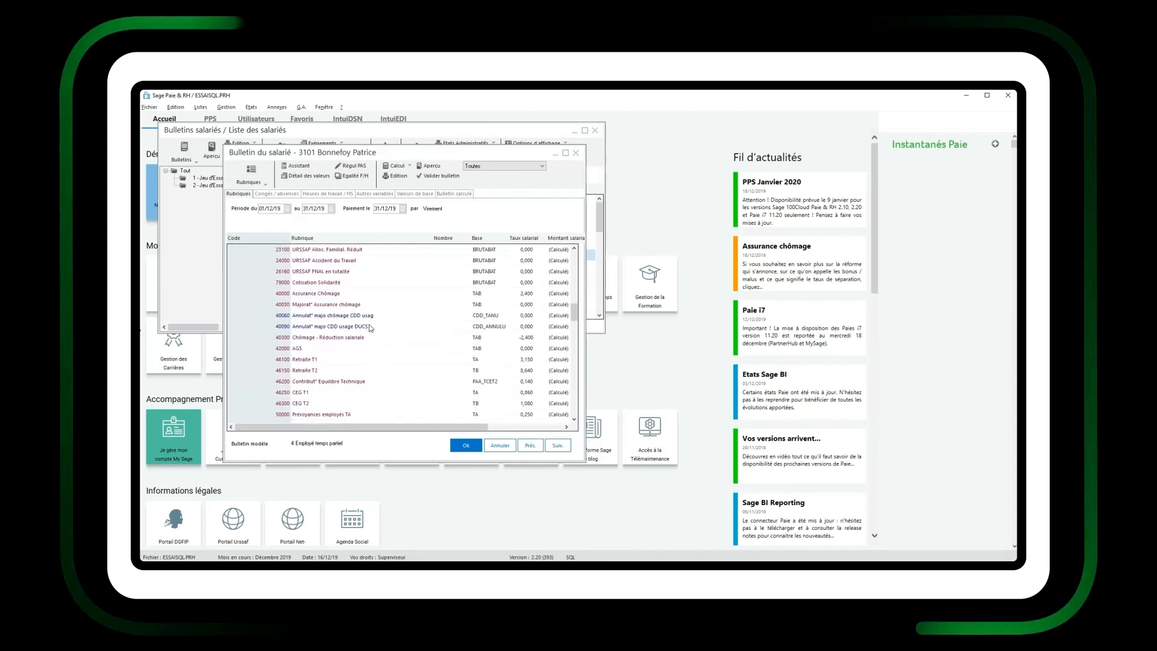
scroll(369, 324, down, 1)
click(315, 350)
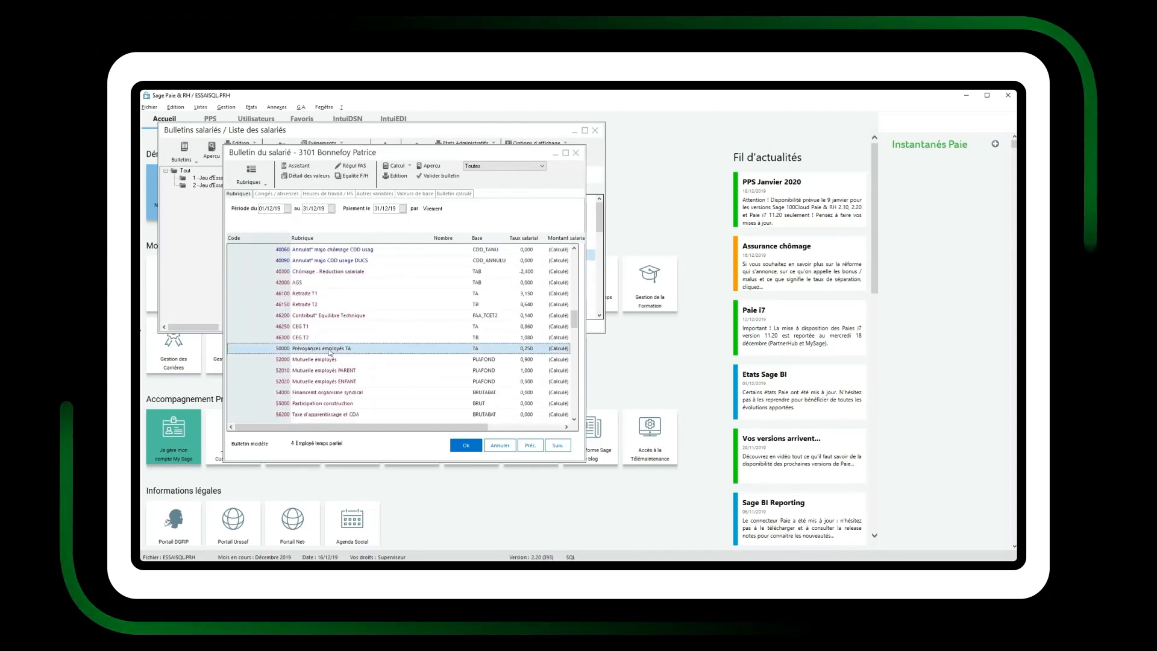
right_click(335, 348)
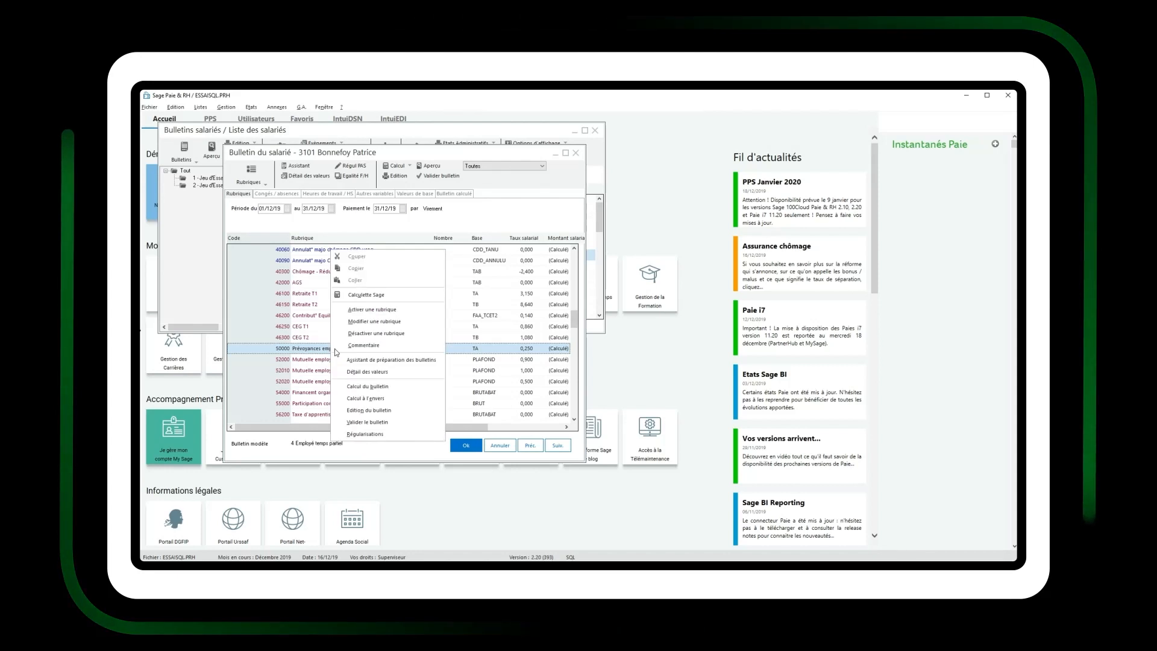
click(391, 435)
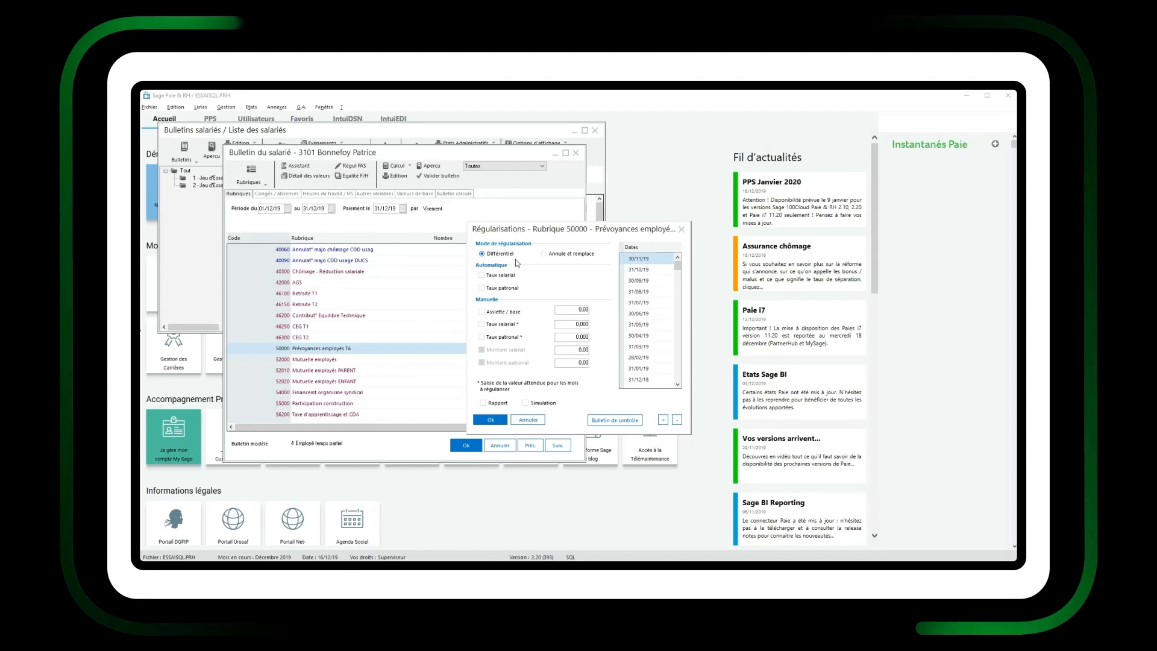
- Select 31/10/19 as the month to regularise and set the manual Assiette / base to 1 100,00
click(652, 270)
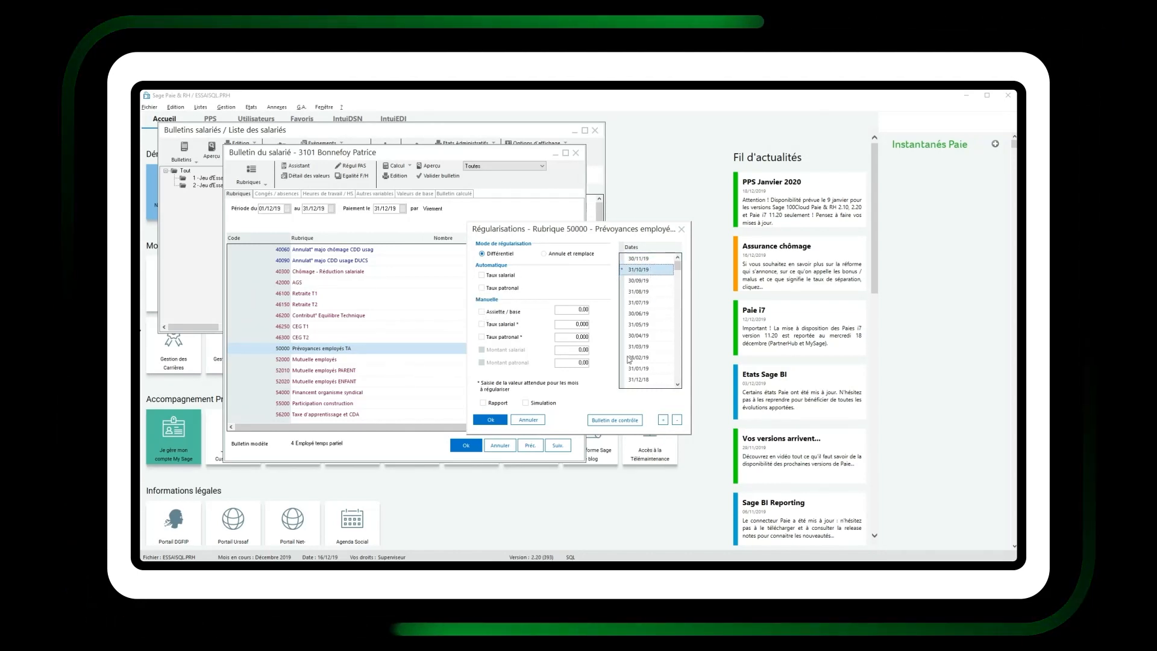
click(499, 314)
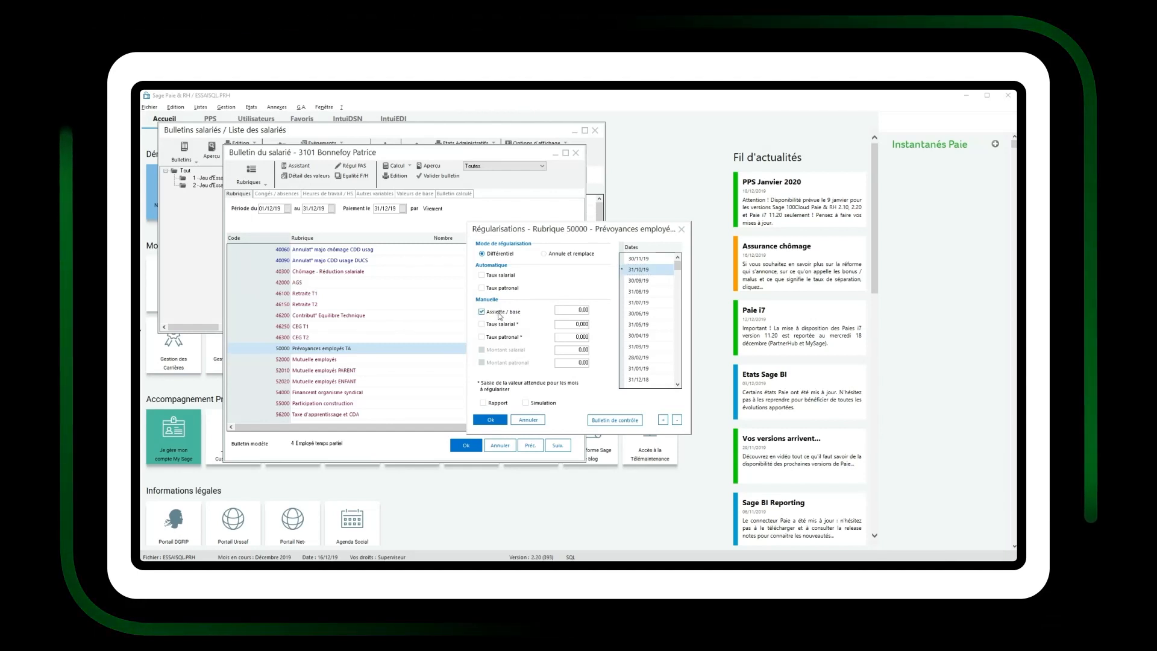
click(573, 311)
text(110)
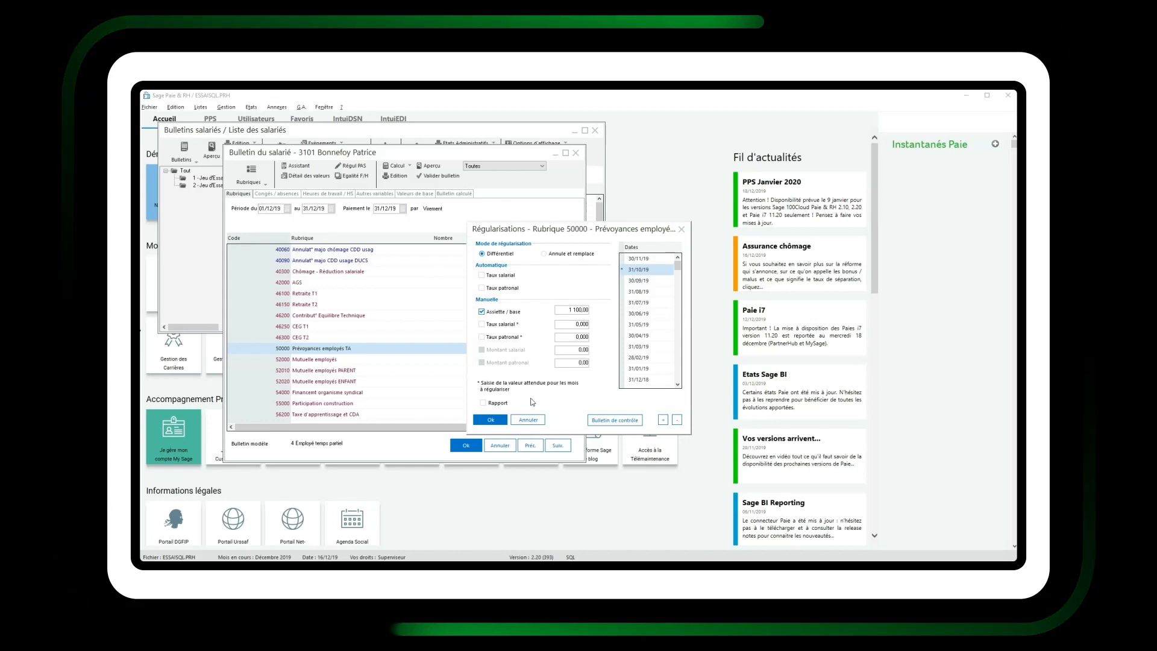
- Run the Différentiel regularisation in Simulation mode, review the report in print preview and close it
click(528, 403)
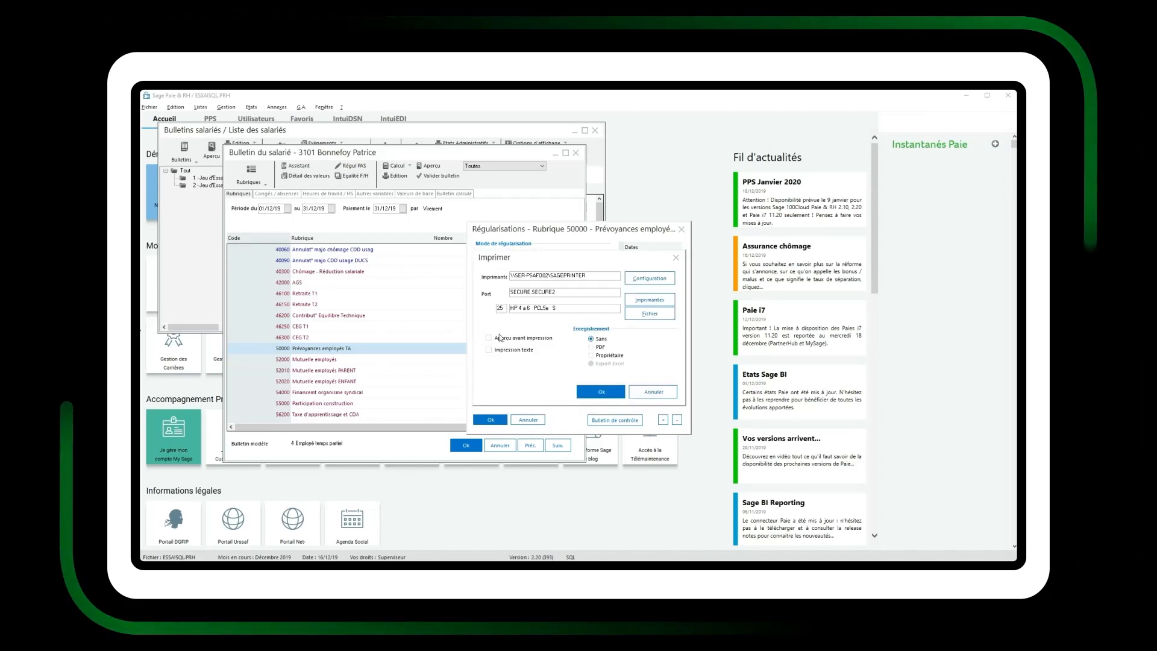
click(490, 420)
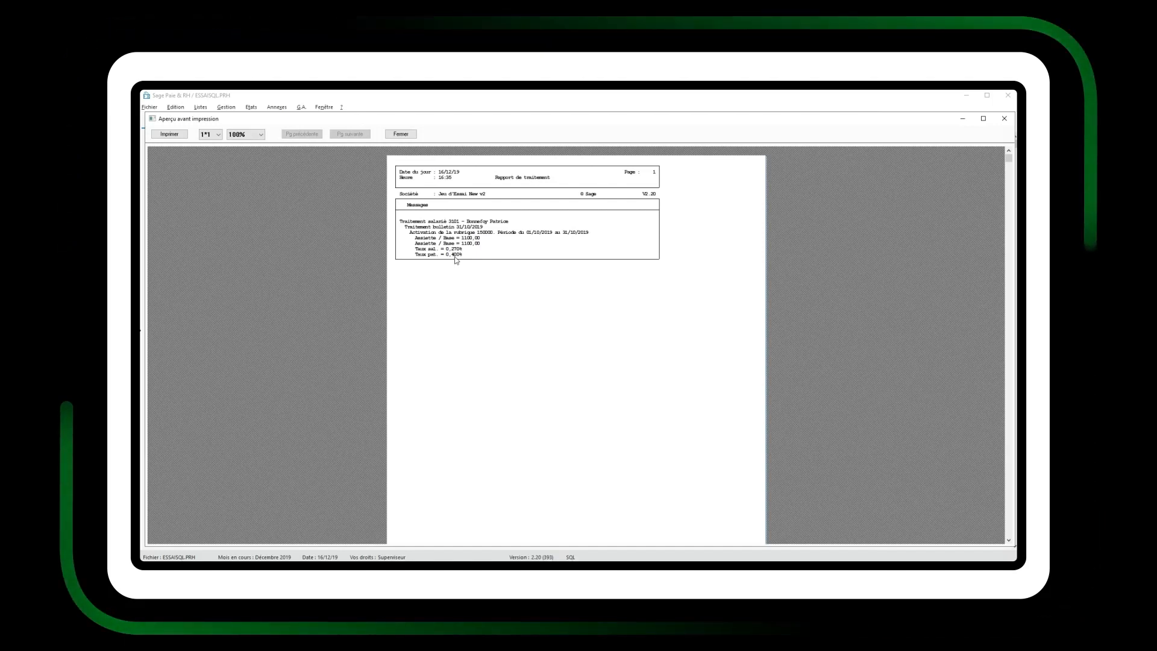
click(400, 134)
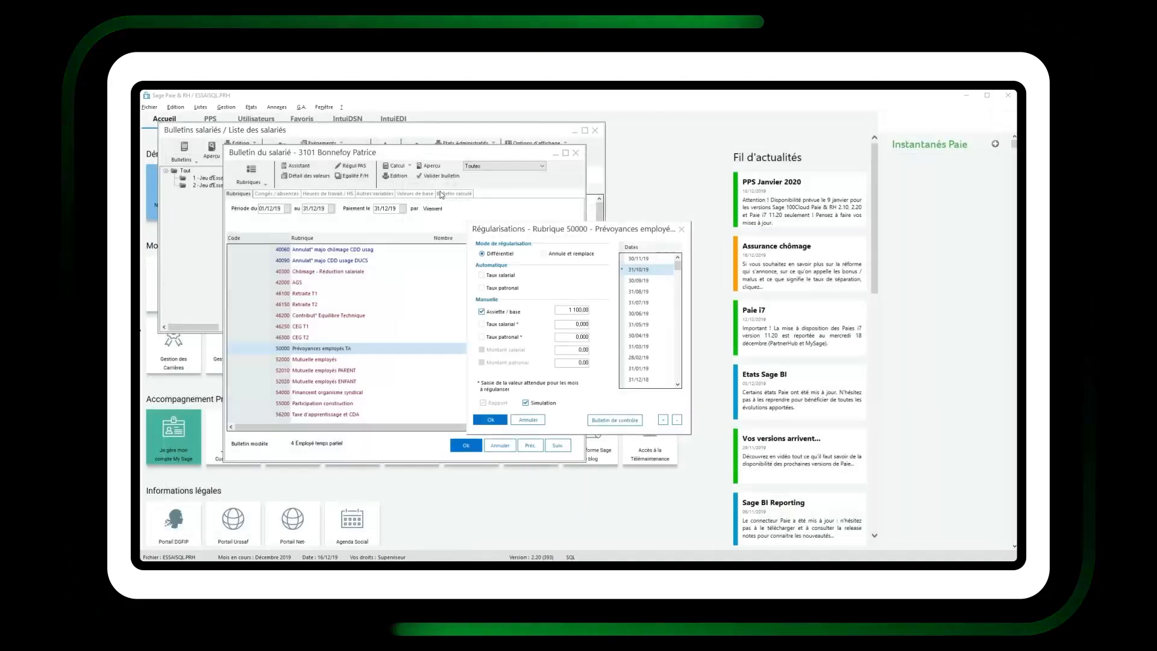
- Change the regularisation mode to Annule et remplace and preview its simulation report before printing
click(546, 255)
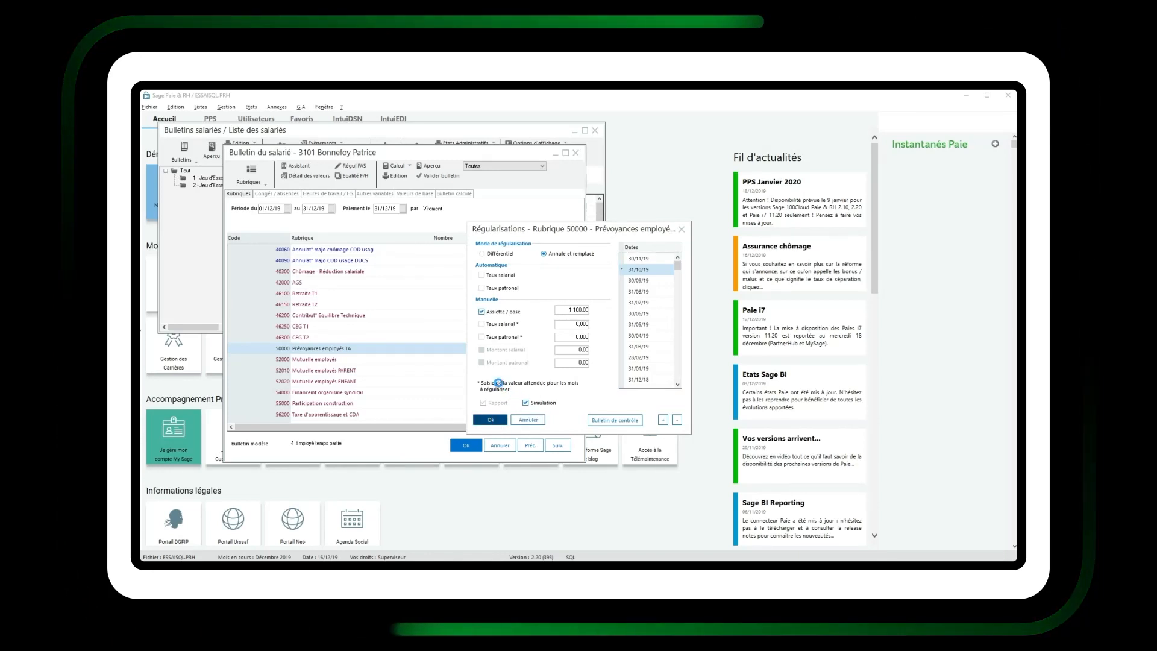
click(488, 338)
click(586, 389)
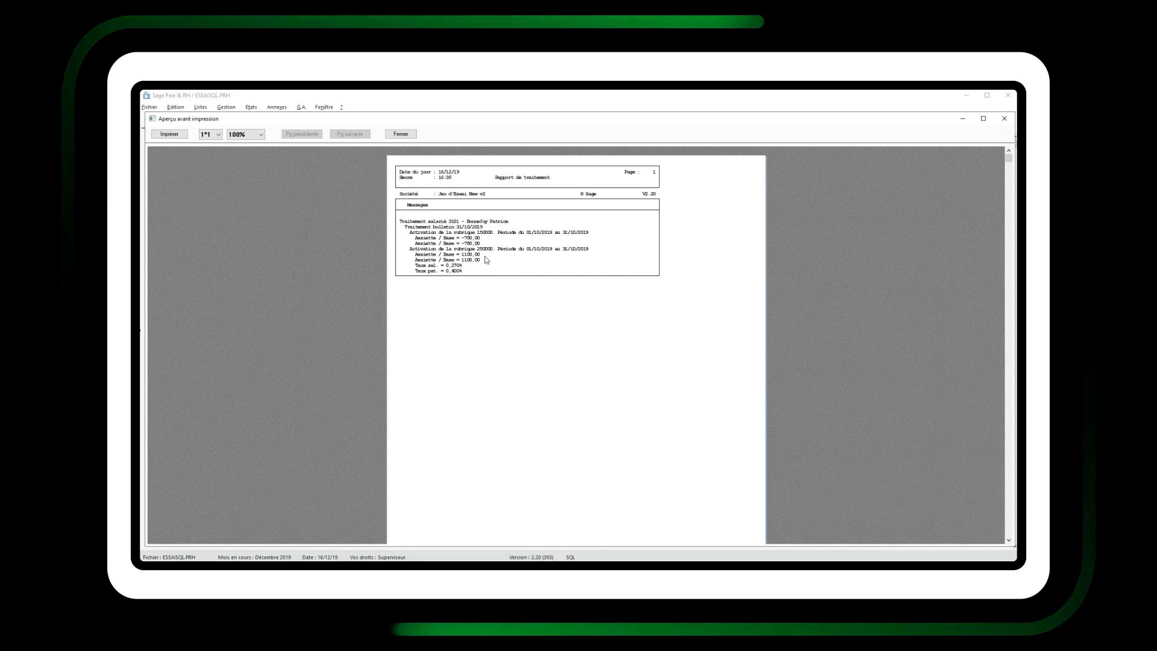
click(401, 134)
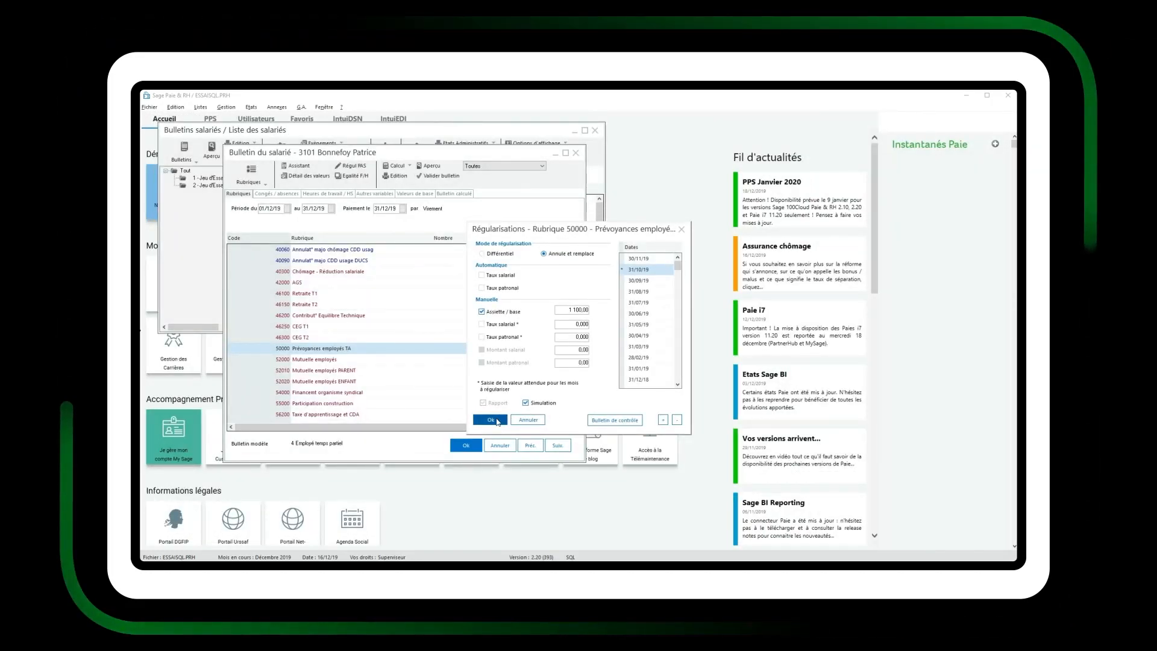
- Run the Annule et remplace simulation again, check its report in print preview and close it
click(496, 420)
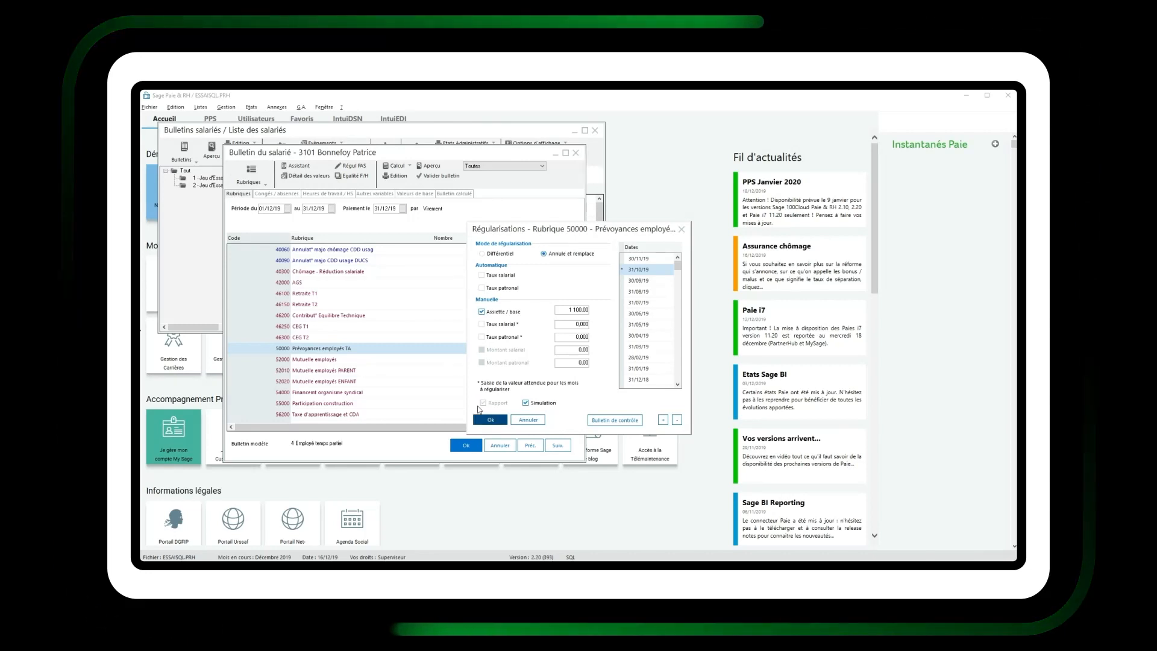
click(488, 338)
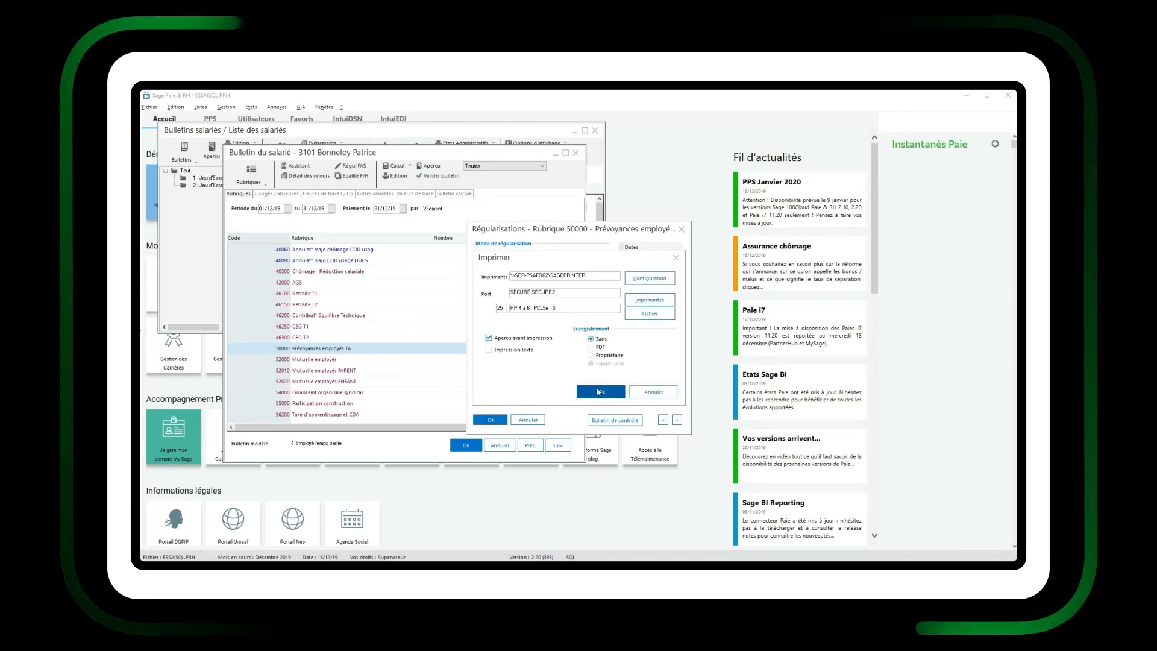
click(601, 392)
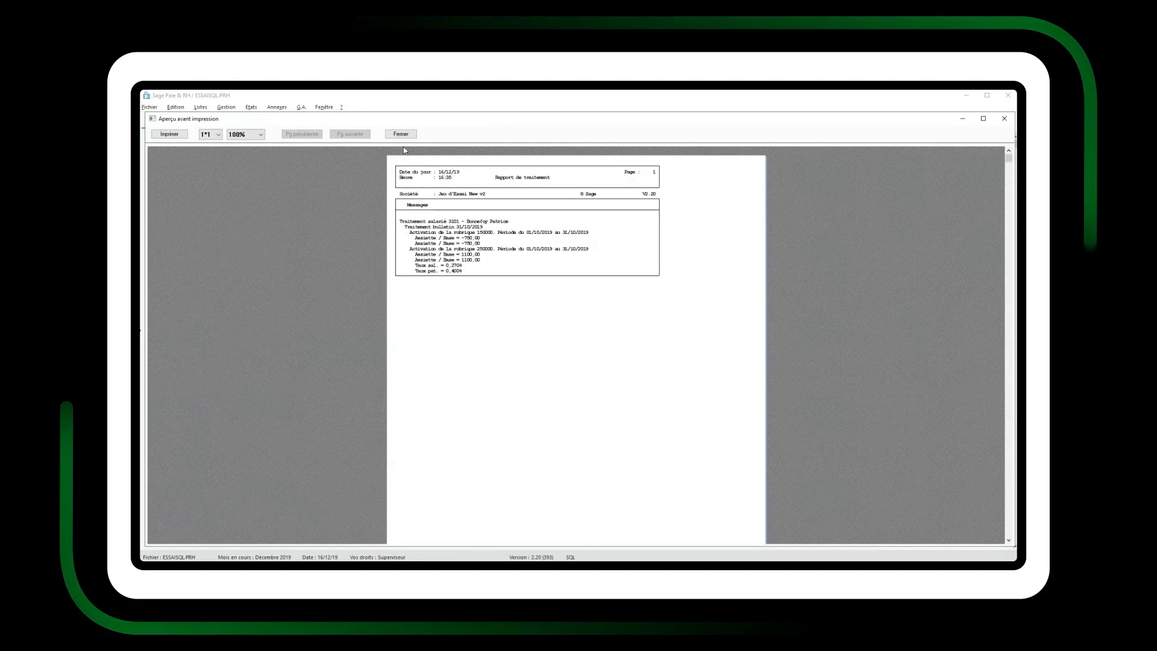
click(409, 136)
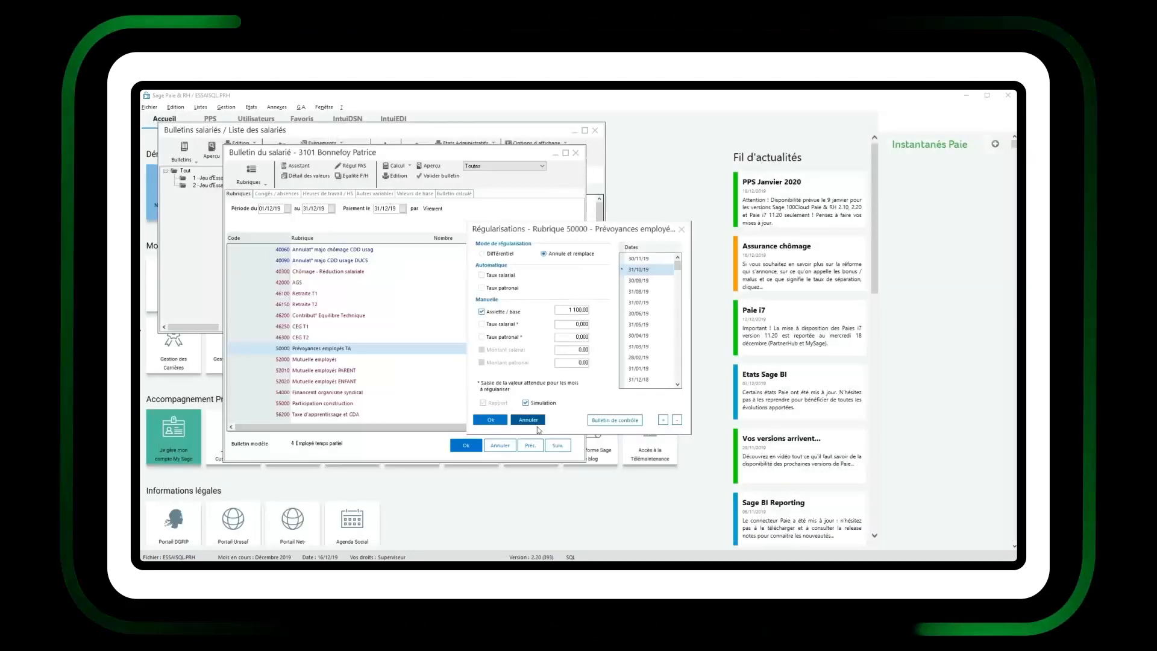
- Turn off Simulation and apply the Annule et remplace regularisation to the payslip
click(526, 403)
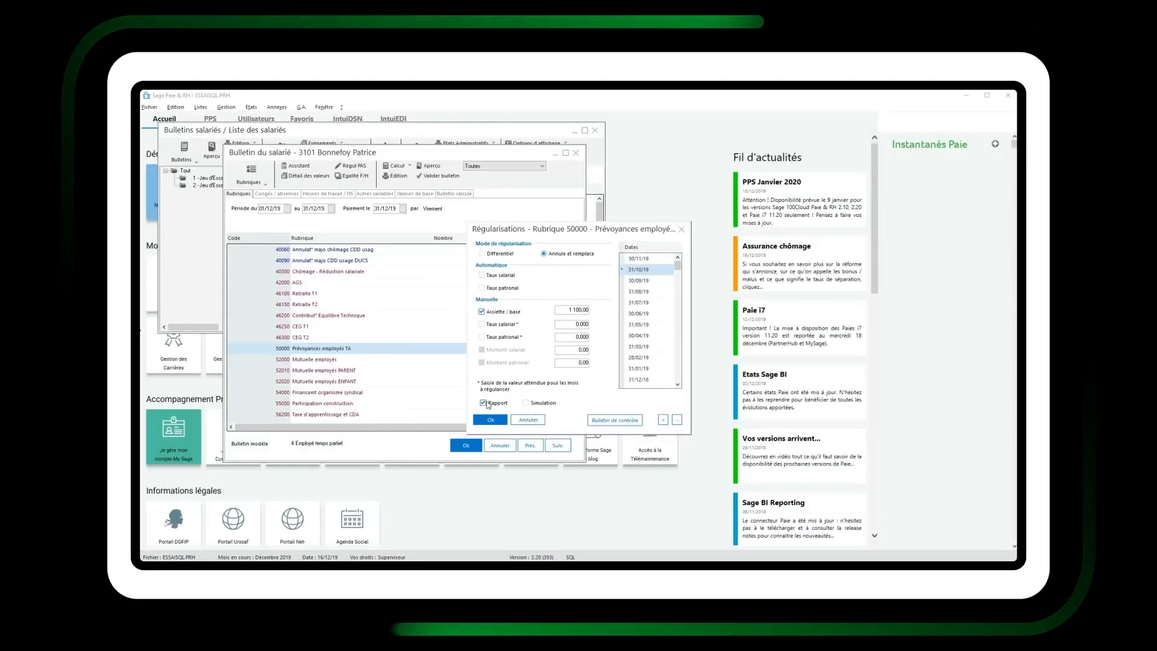
click(491, 420)
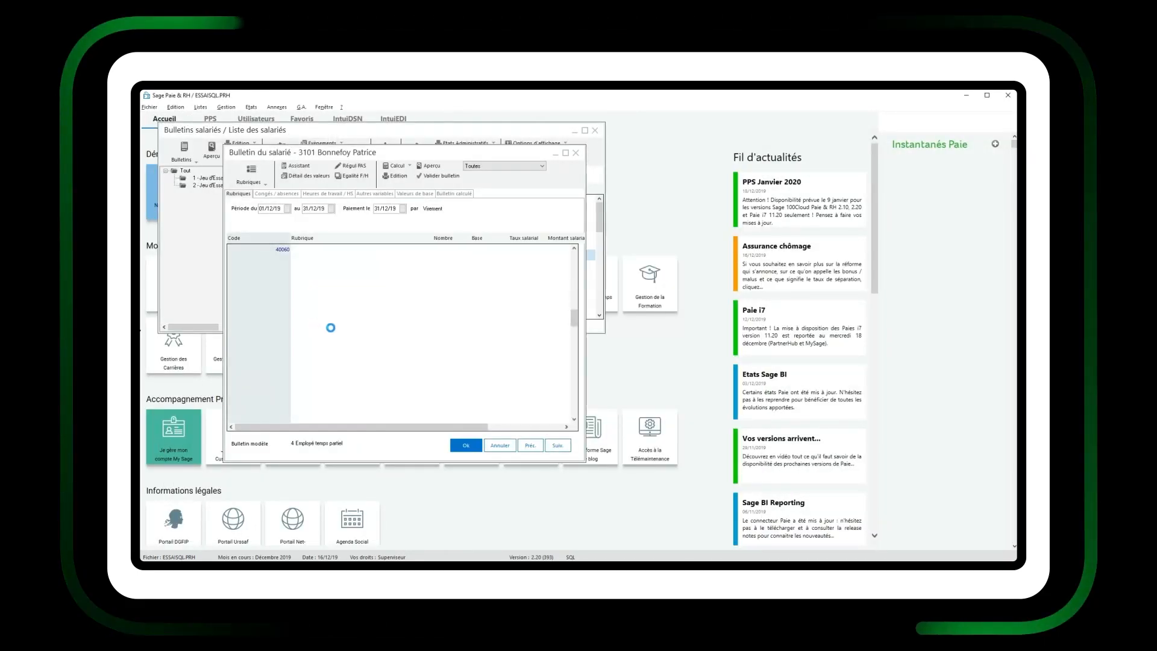
- Examine the two REG Prévoyances employés TA lines, 150000 and 250000, in the payslip
click(303, 358)
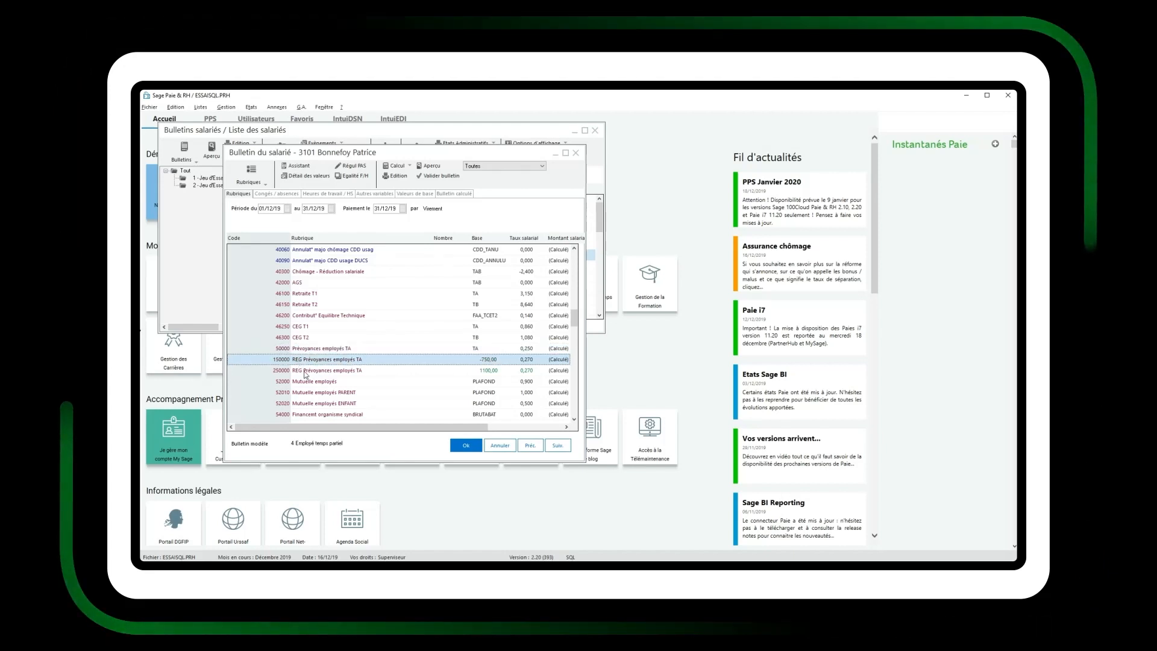
click(305, 370)
key(Up)
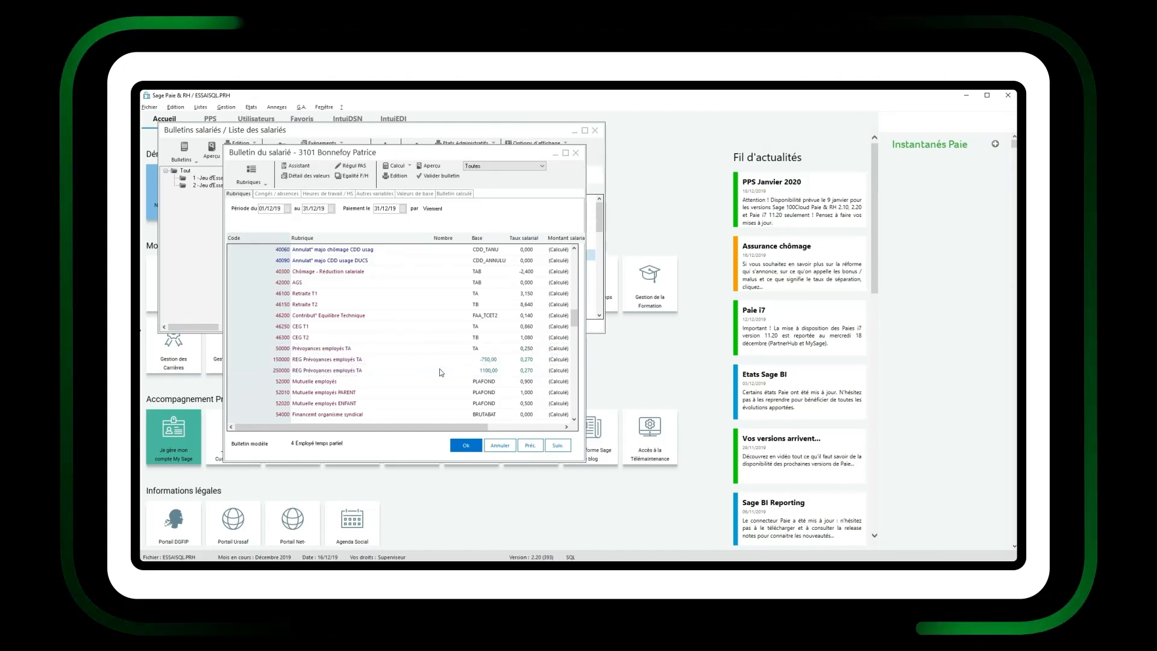
click(439, 370)
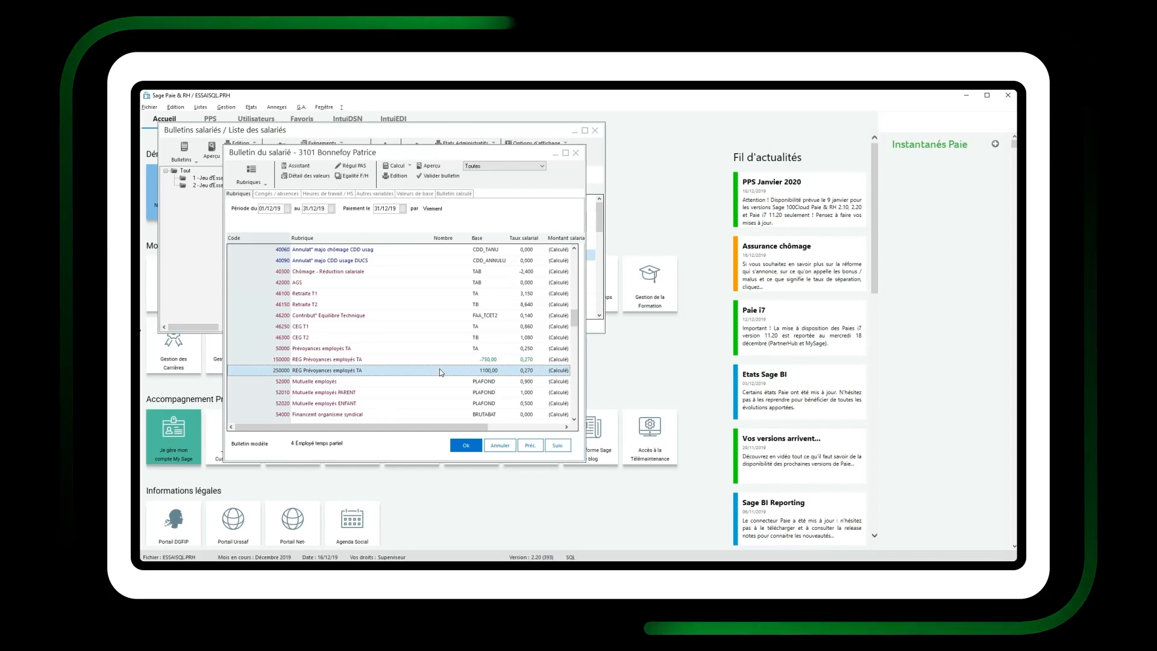
- Issue the payslip for 31/12/19 in the P. blanc Clarifié 2019 Calend format and save the payslip
click(394, 176)
click(592, 402)
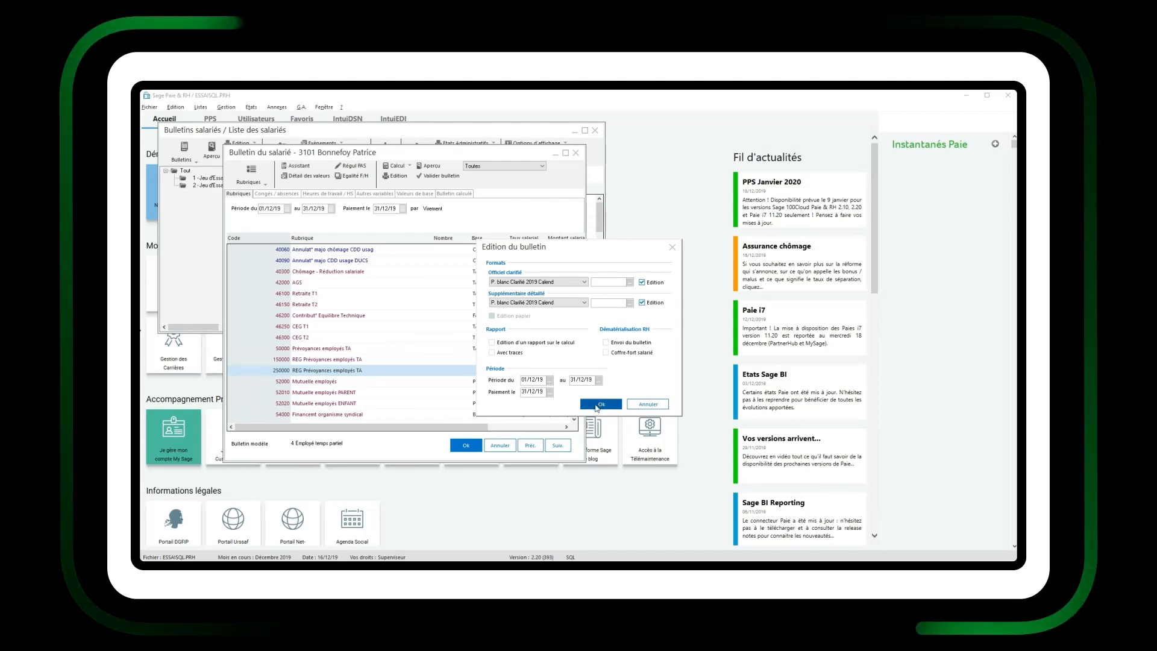
click(588, 395)
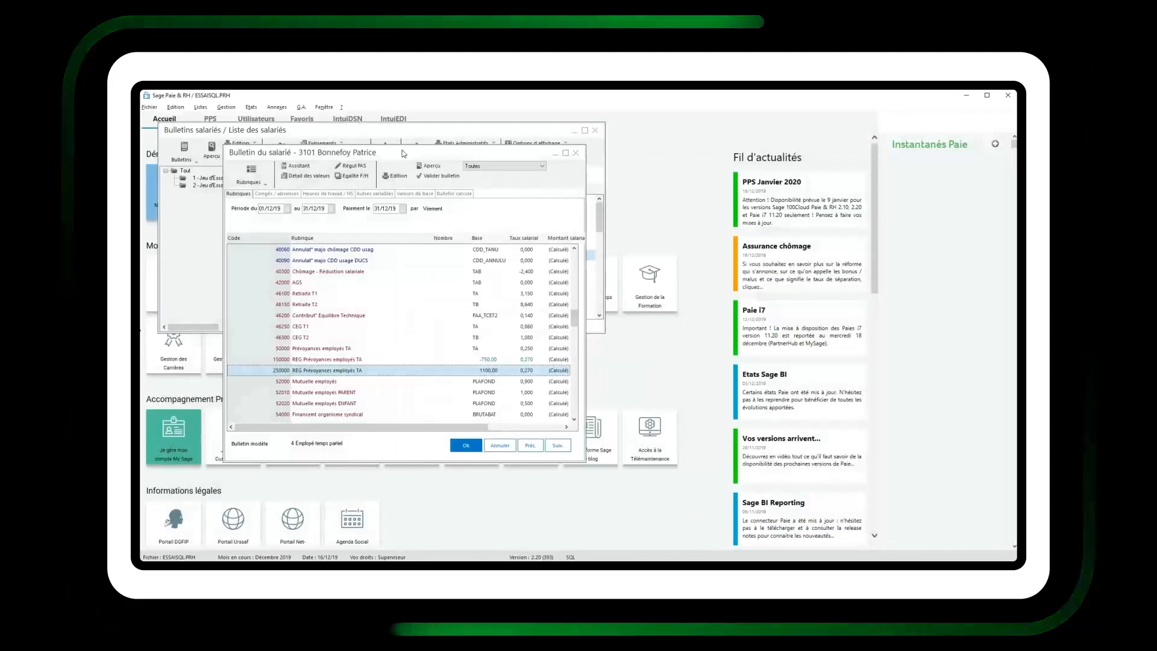
click(480, 445)
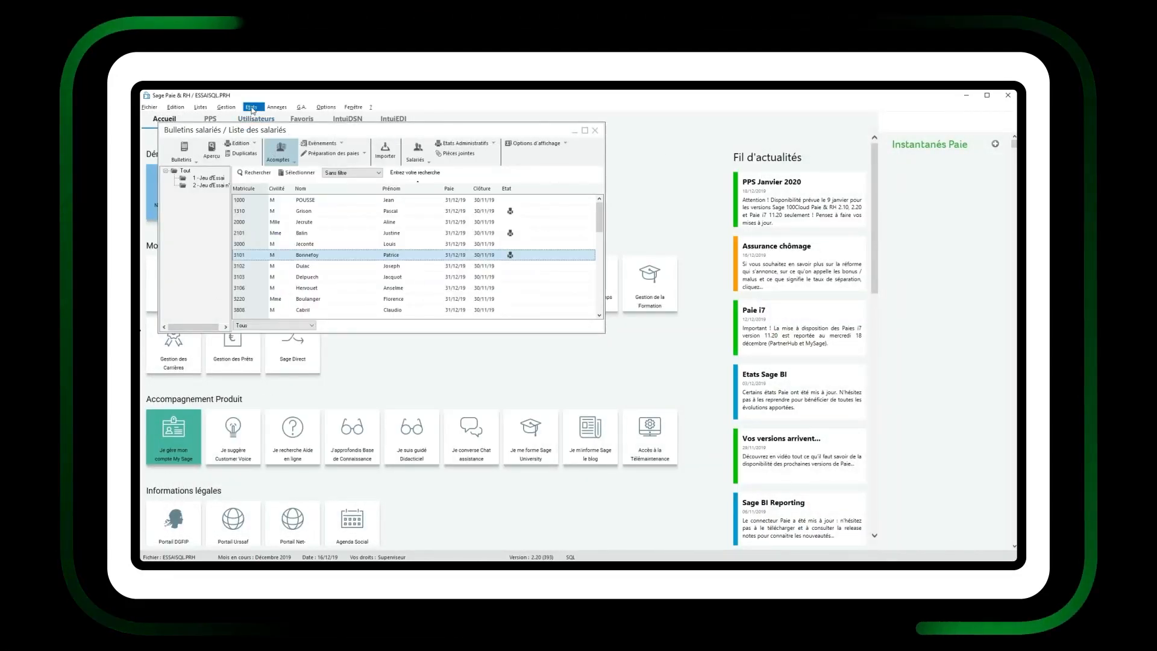
- Start creating a monthly DSN and choose Transfert des données with the Autres option
click(252, 107)
mouse_move(284, 236)
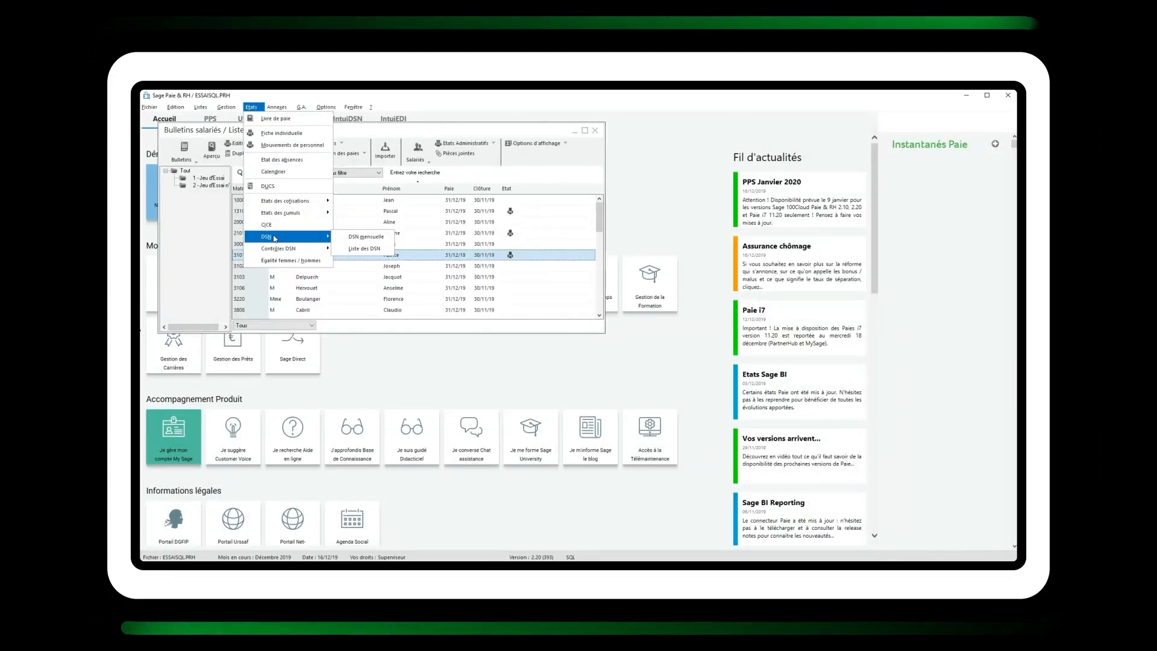
click(359, 238)
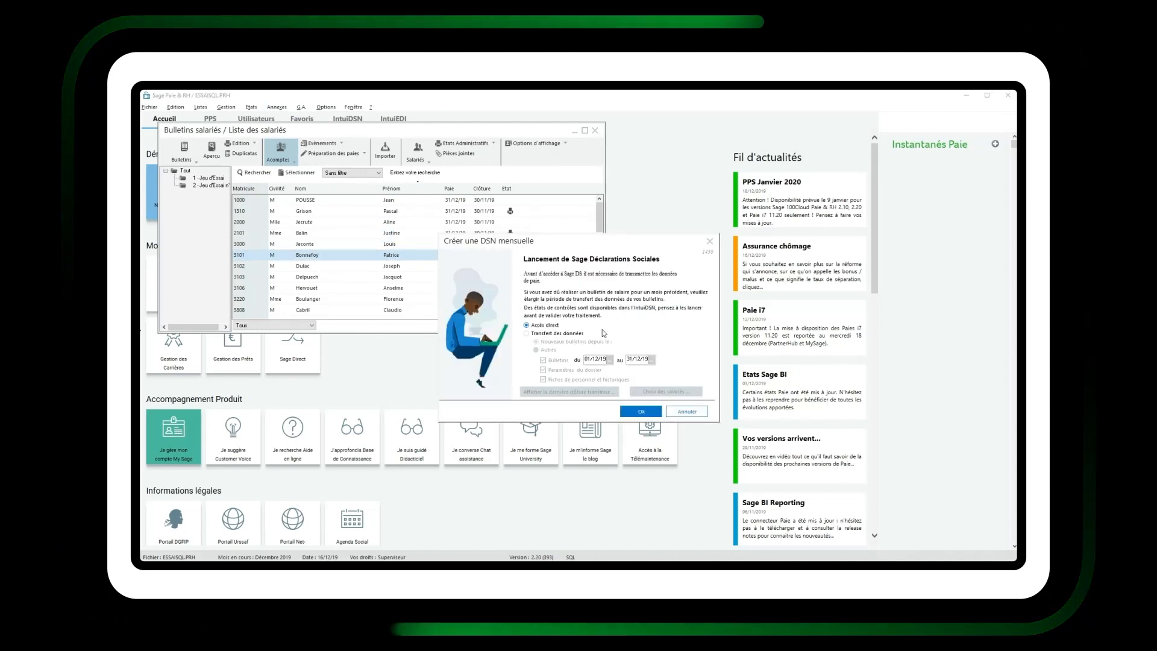
click(550, 334)
click(536, 351)
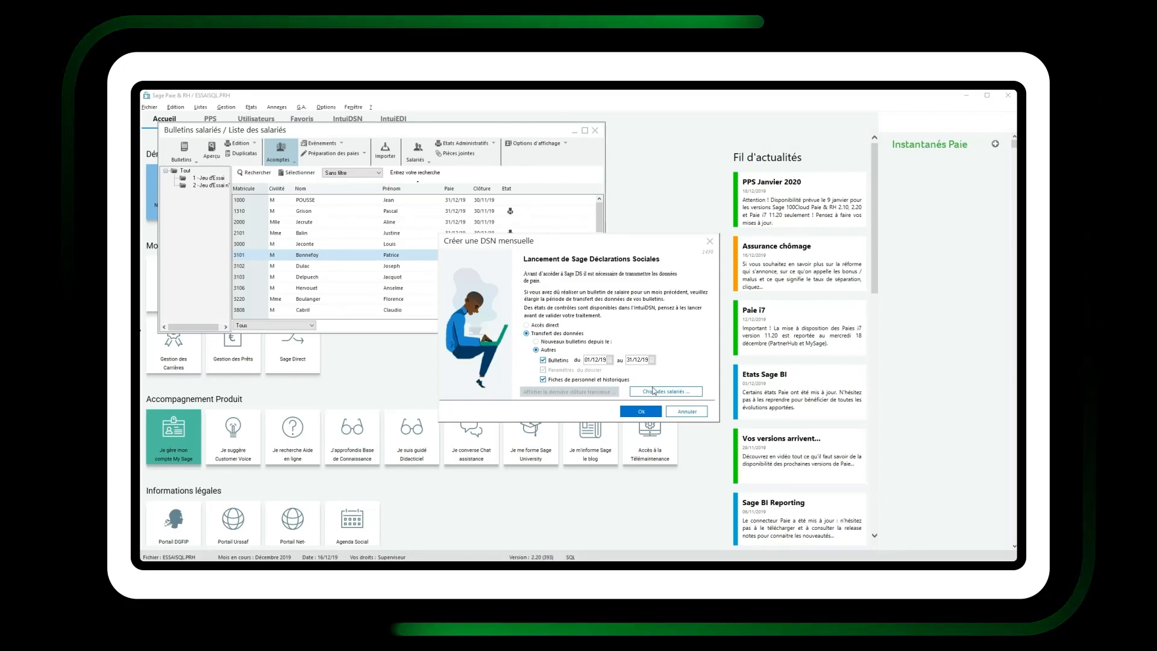
- Restrict the employee selection to the payslip's employee by entering their matricule as both range limits, and run the data transfer
click(654, 392)
click(570, 319)
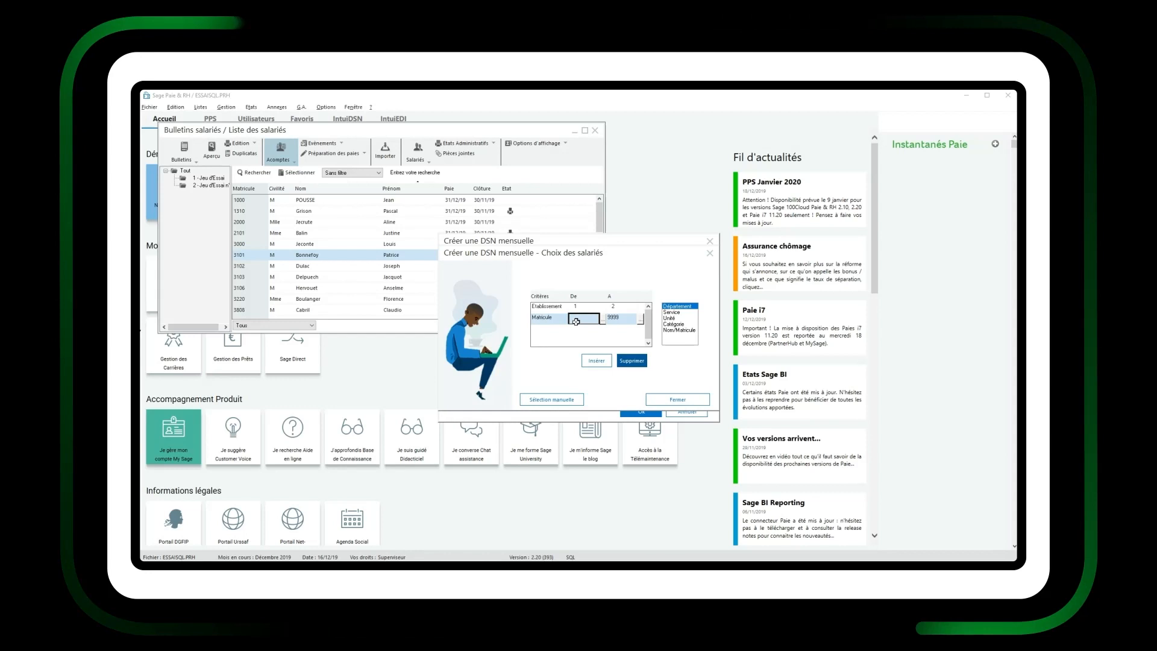
text(3101)
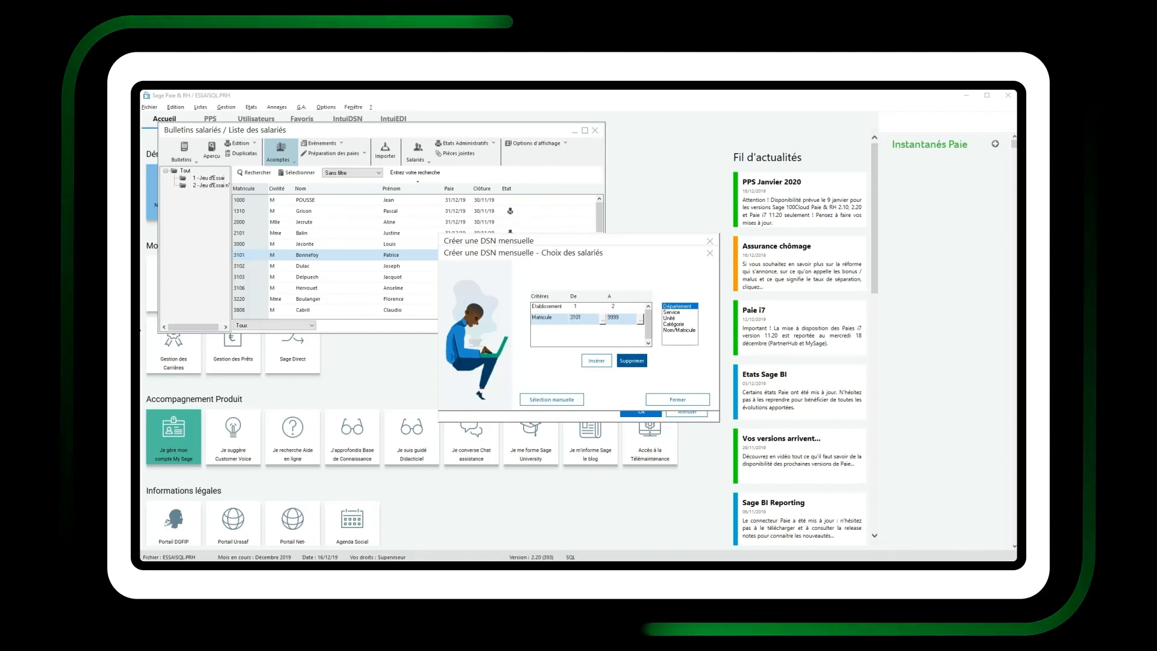
key(Tab)
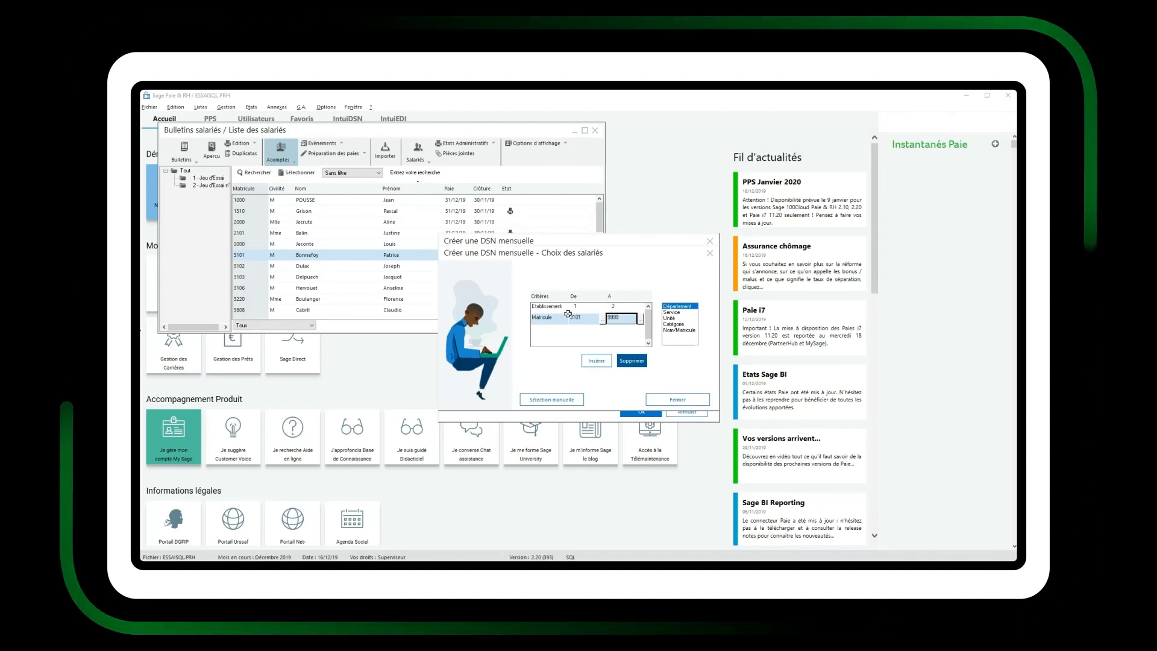
text(31)
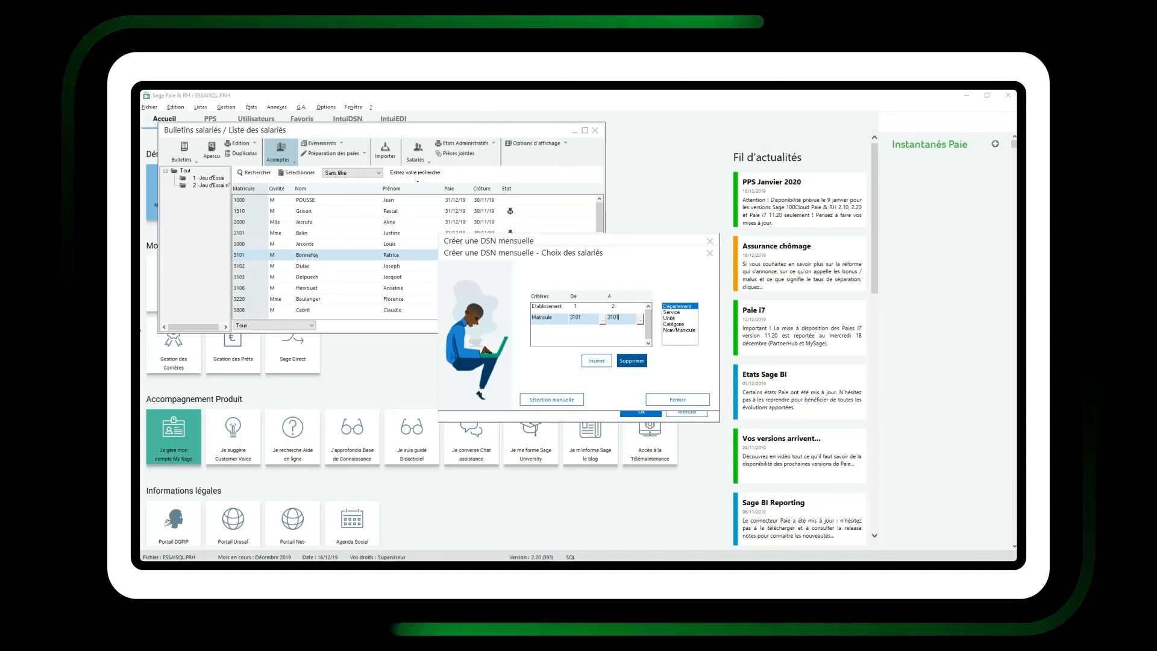
click(677, 399)
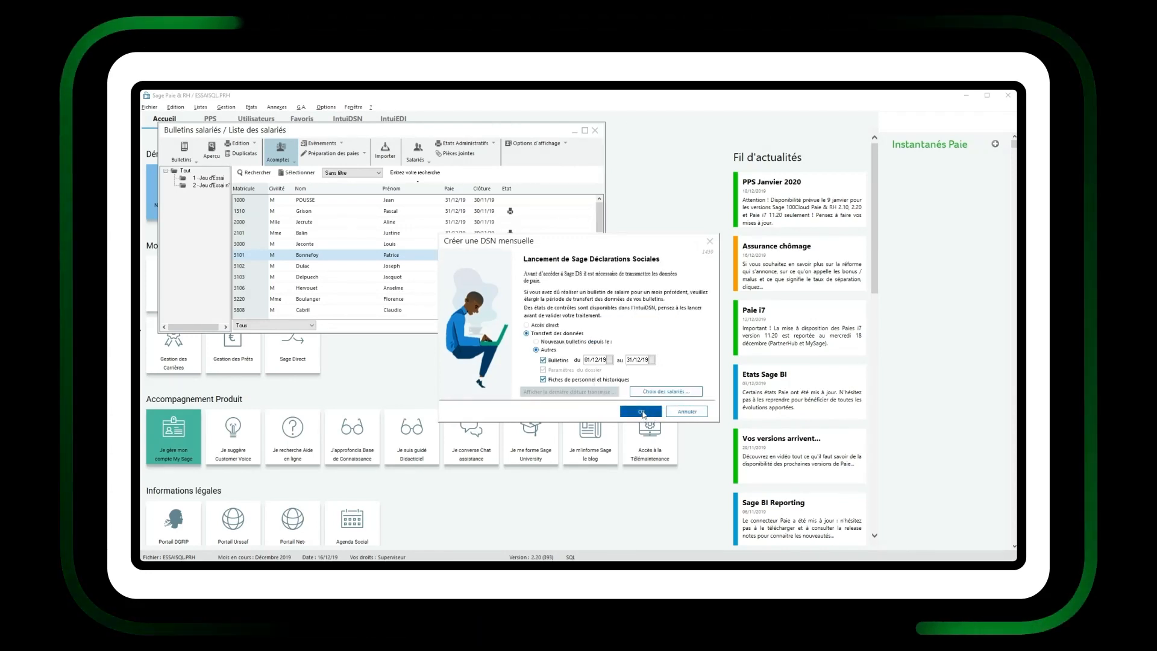
click(643, 413)
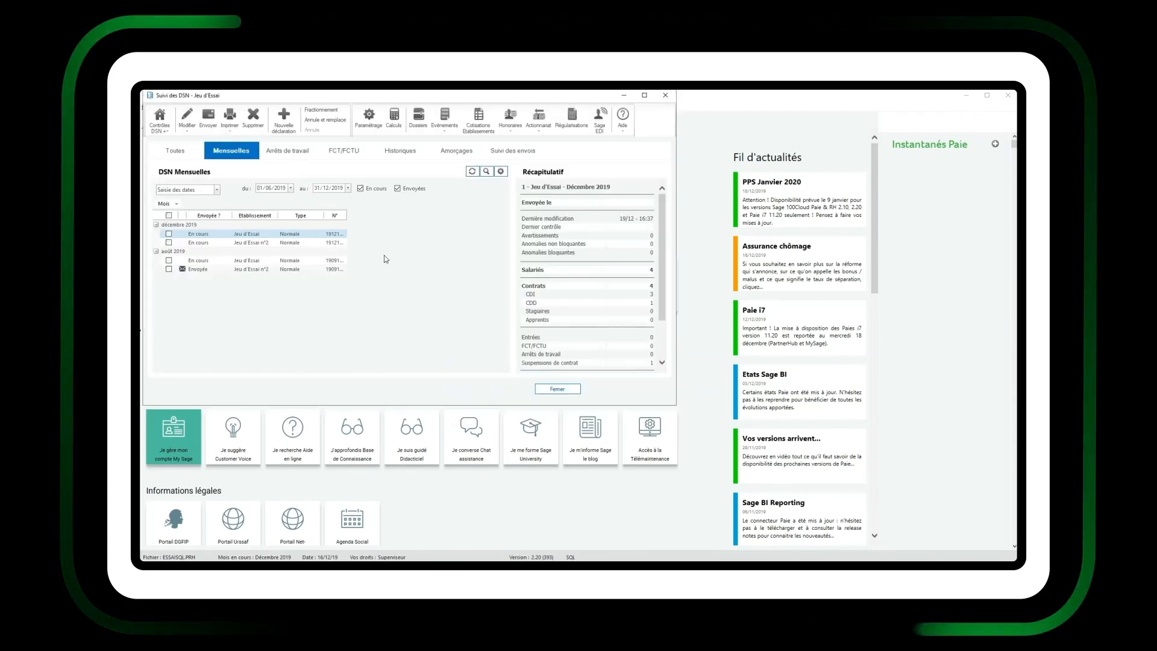
- Open the December 2019 monthly DSN for Jeu d'Essai and examine the regularised employee's Cotisation data, including the October 2019 Prévoyance period
double_click(306, 234)
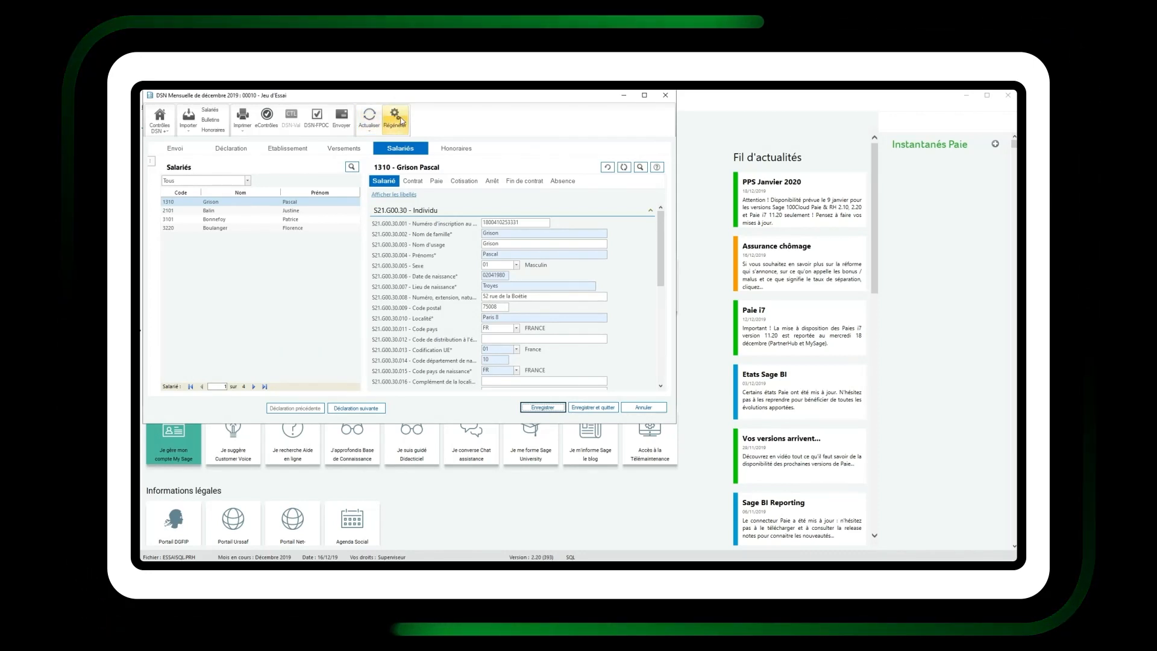
click(231, 220)
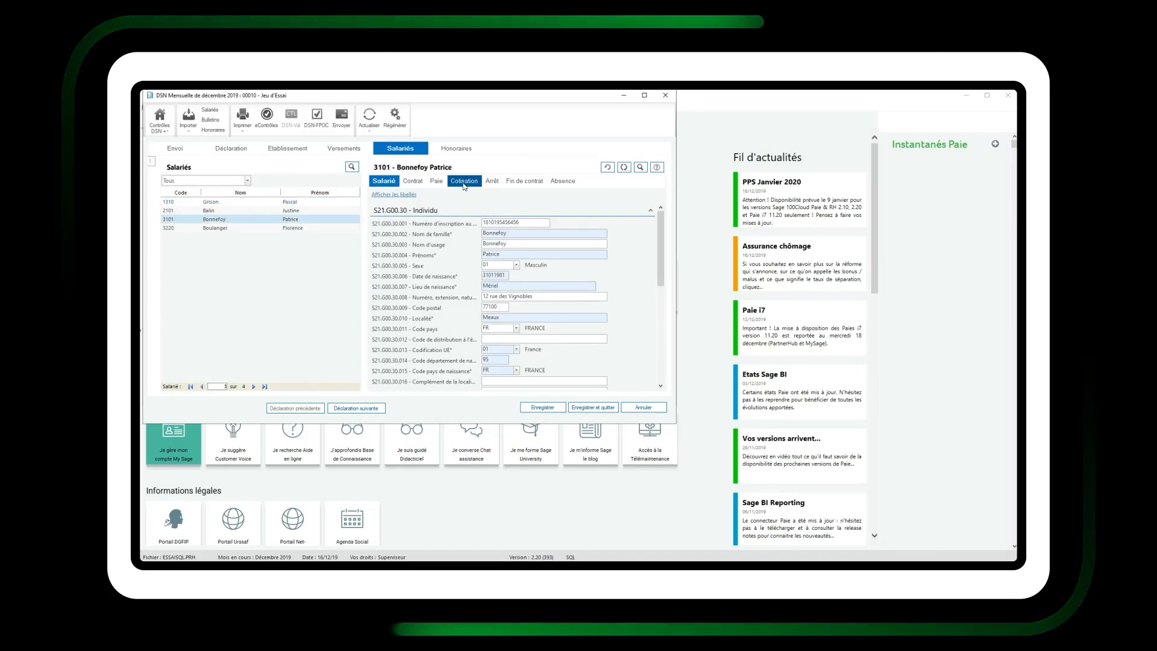
click(463, 182)
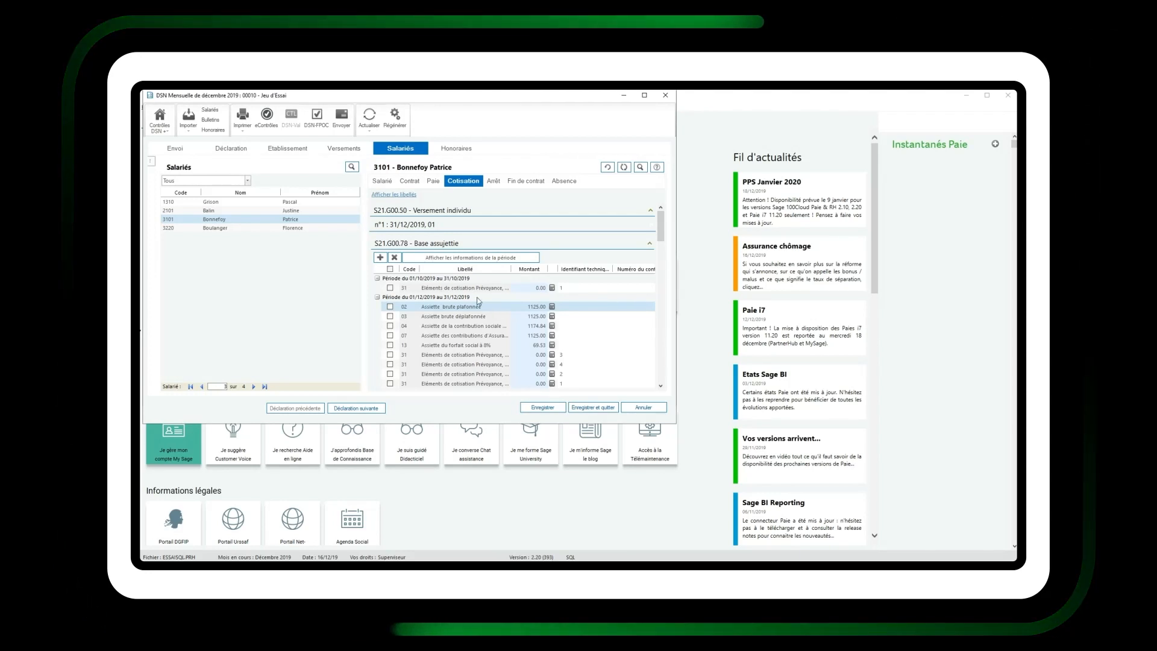
scroll(537, 327, down, 10)
scroll(537, 328, down, 8)
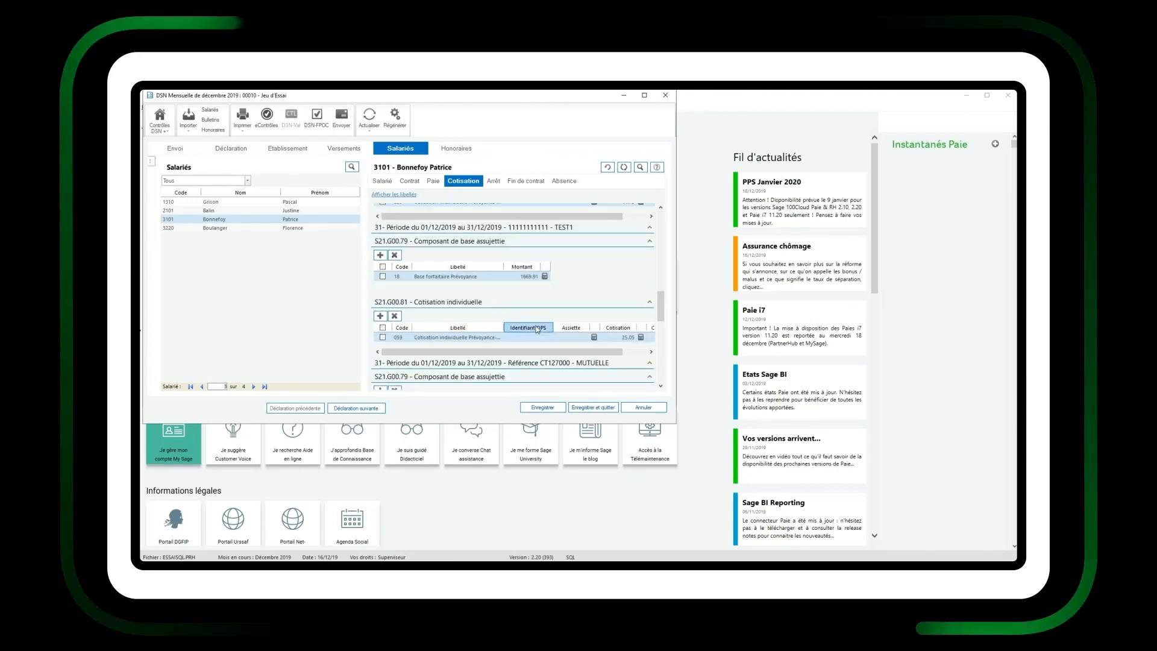
scroll(537, 328, down, 5)
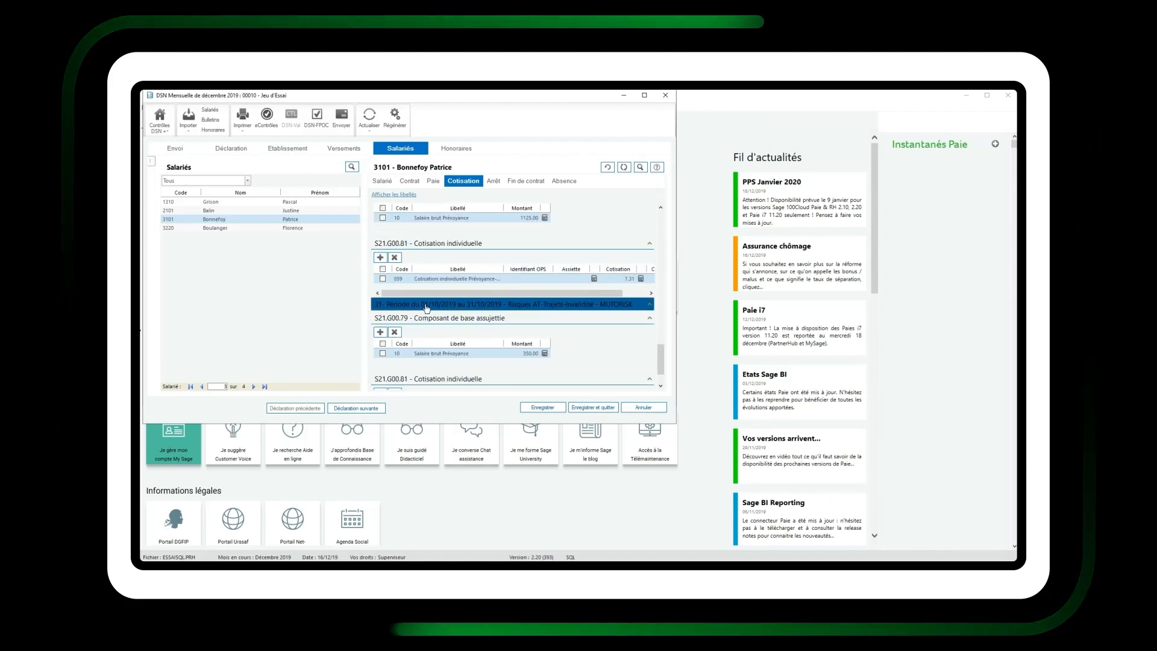
scroll(431, 311, down, 1)
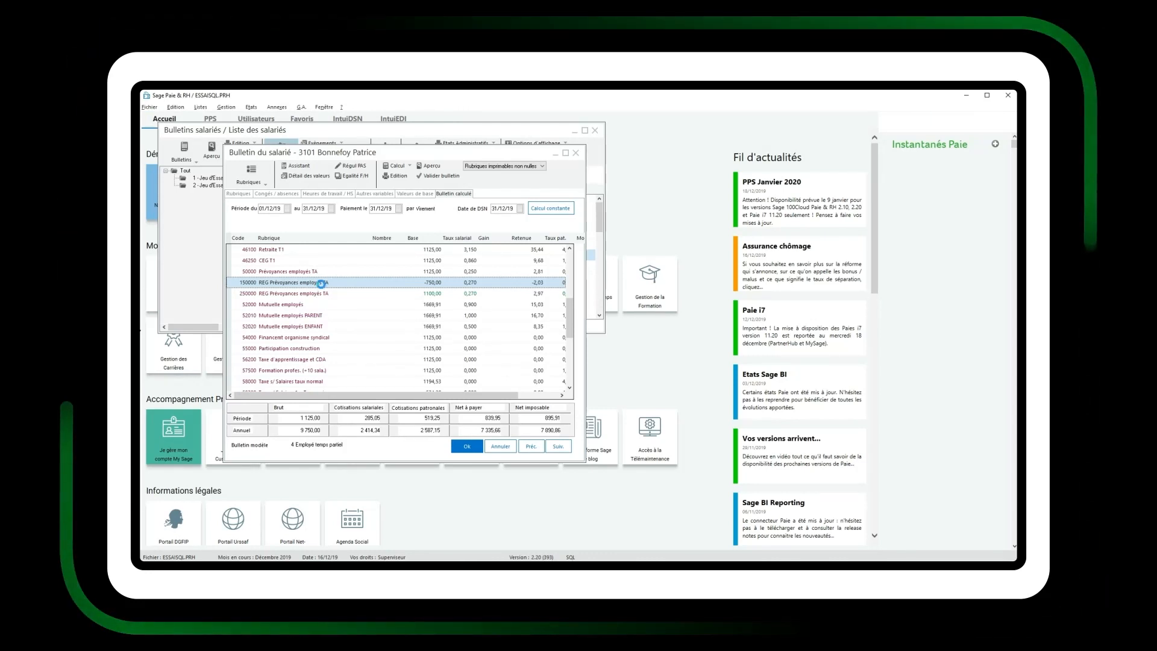
- Inspect the constituent elements and the comment of the REG Prévoyances employés TA line 150000 in the payslip
double_click(321, 284)
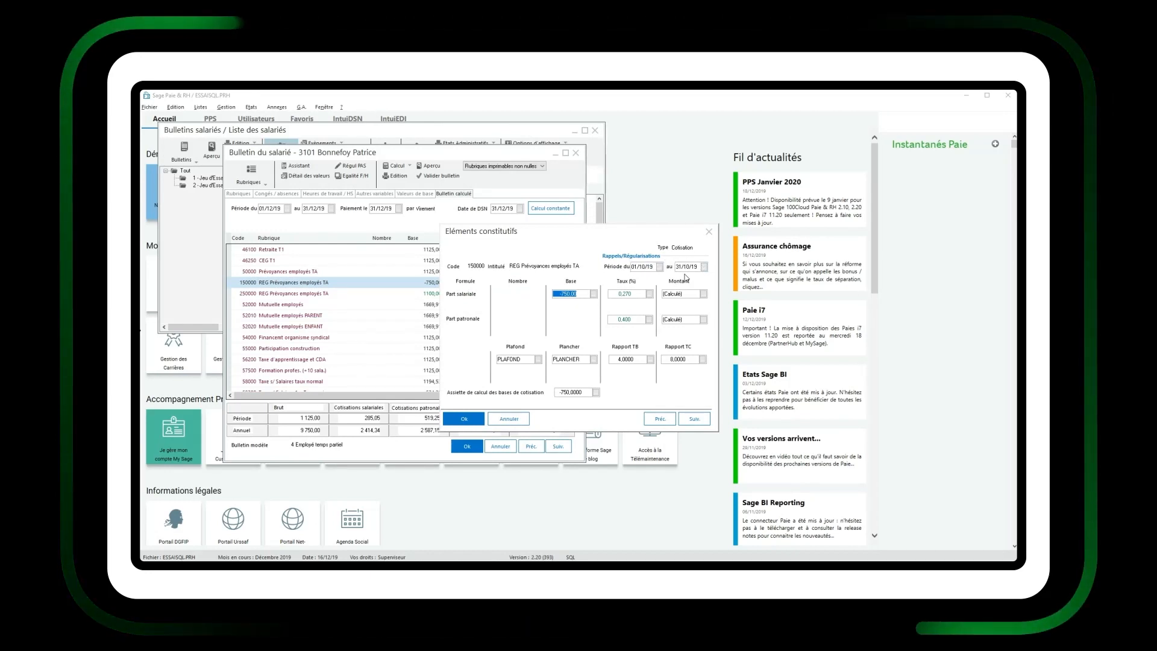
click(708, 231)
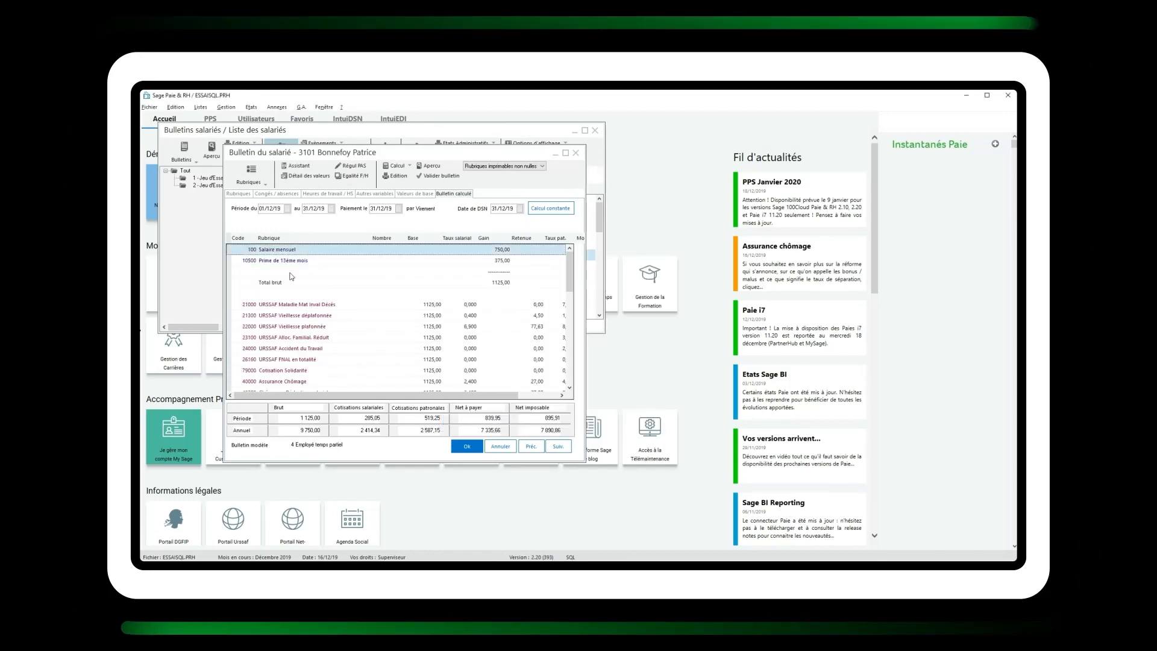
scroll(320, 303, down, 2)
right_click(314, 316)
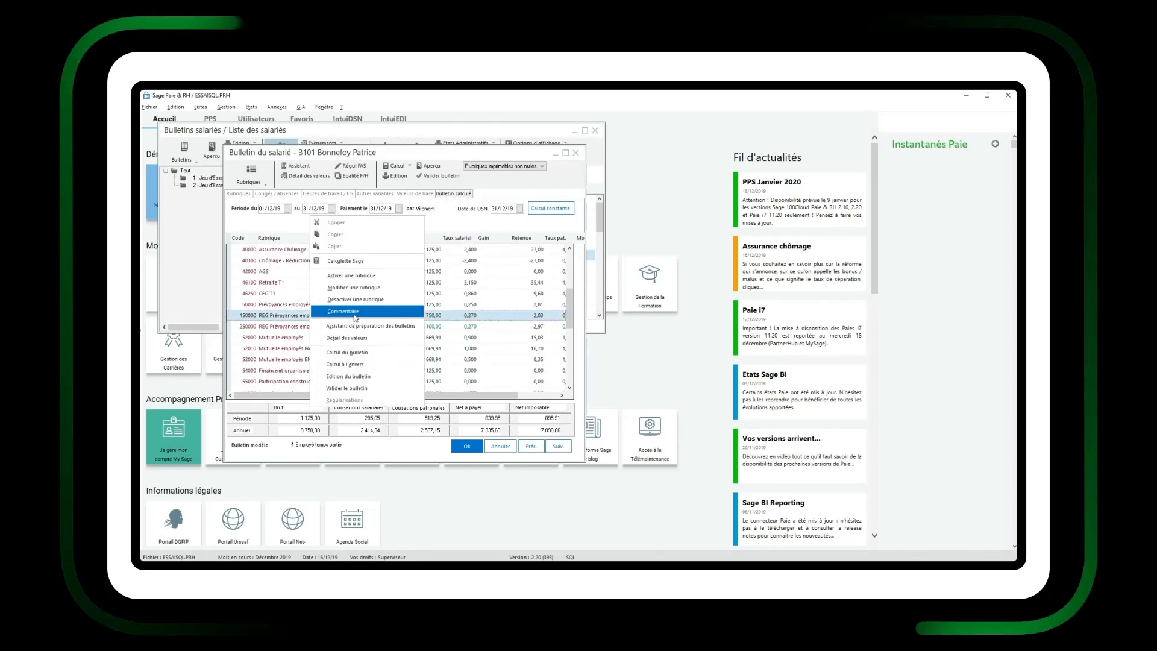
click(355, 312)
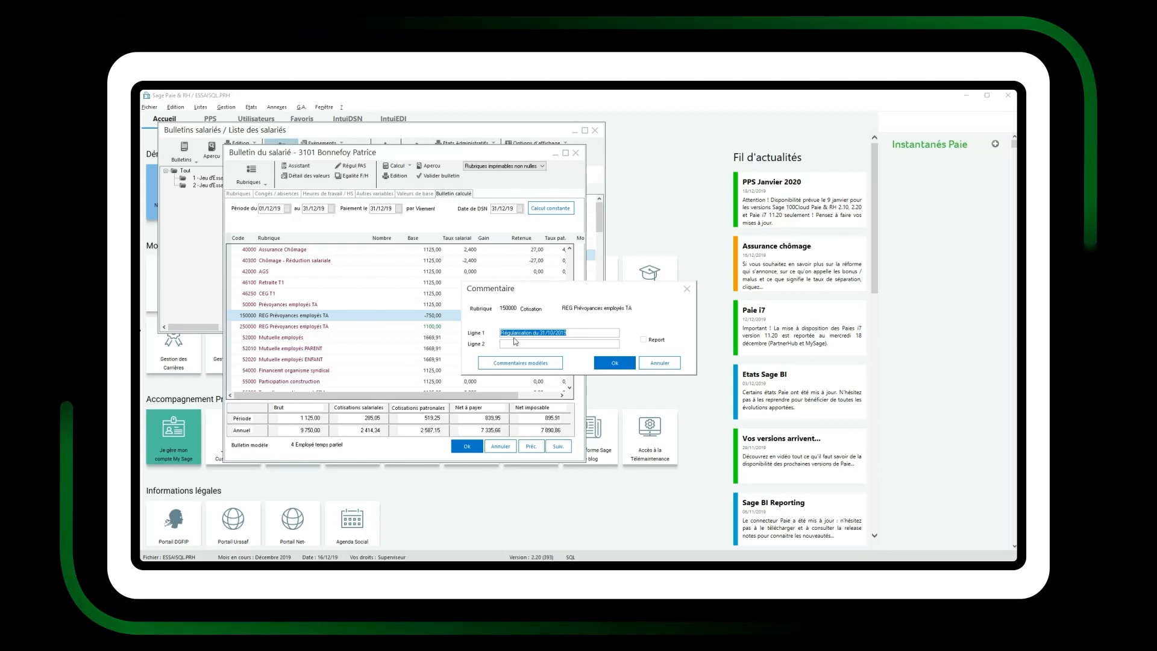
click(660, 365)
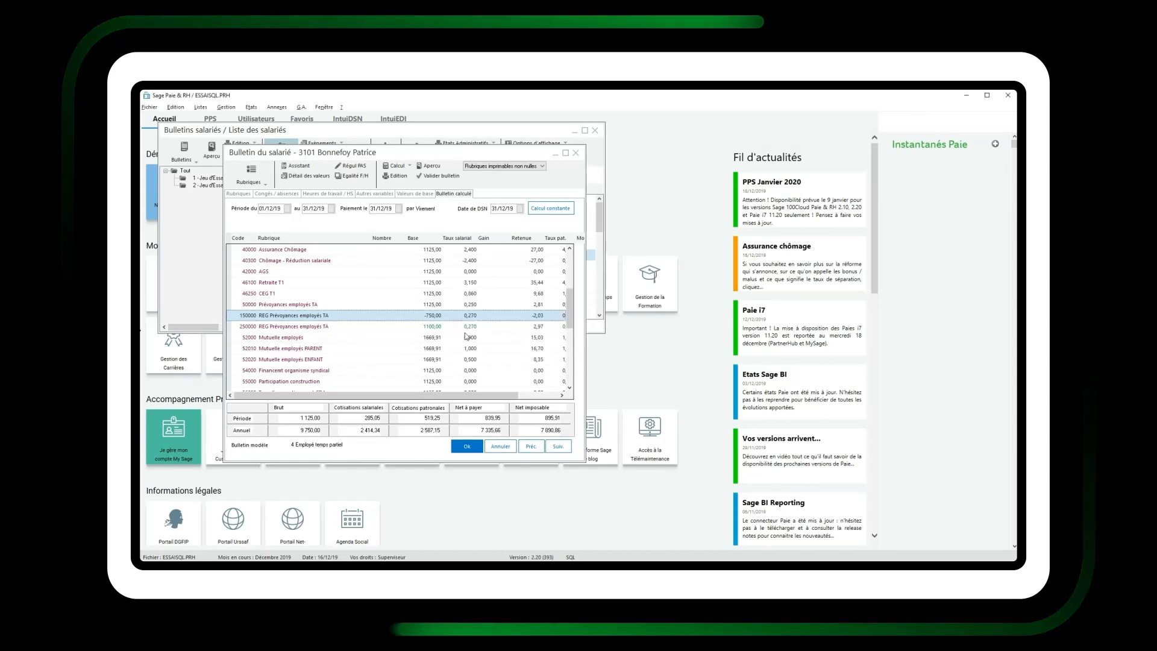